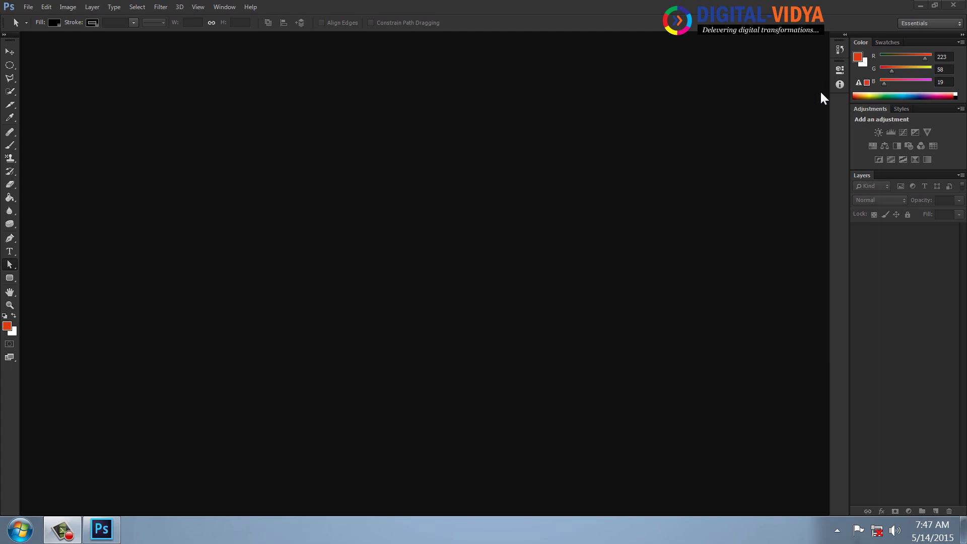
Step: Create a new 1920×1080 white document
left_click(26, 14)
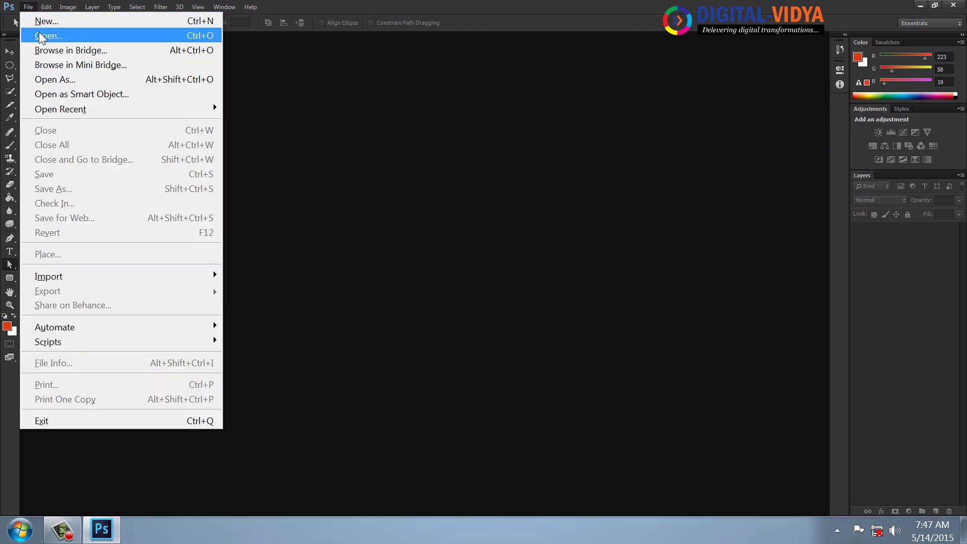
left_click(38, 21)
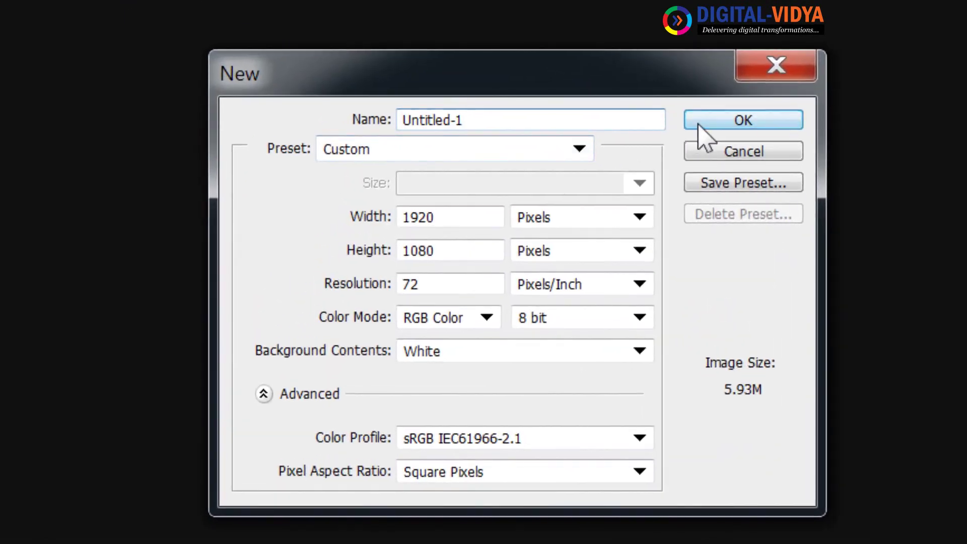
left_click(556, 159)
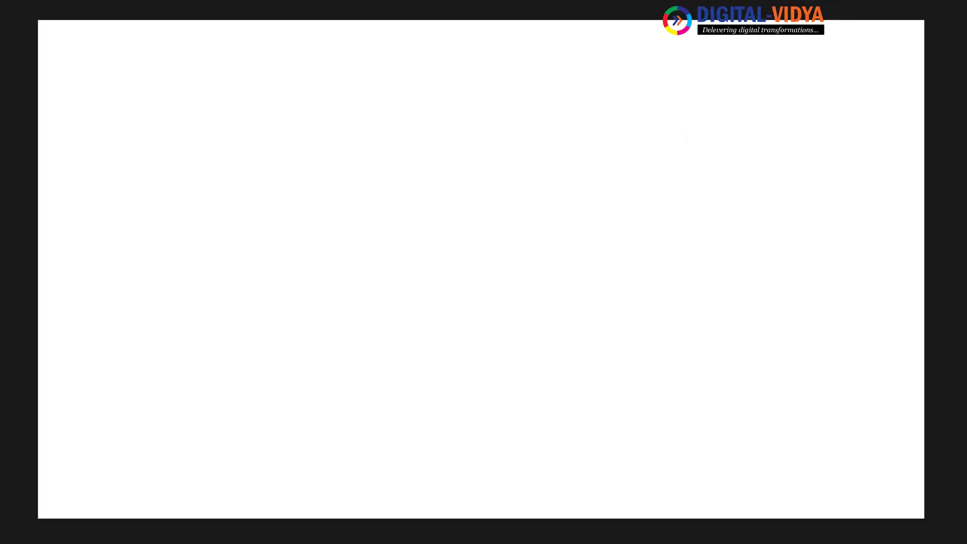
Step: Draw a large circular selection on a new layer and give it a 15 px red inside stroke
left_click_drag(207, 160, 402, 359)
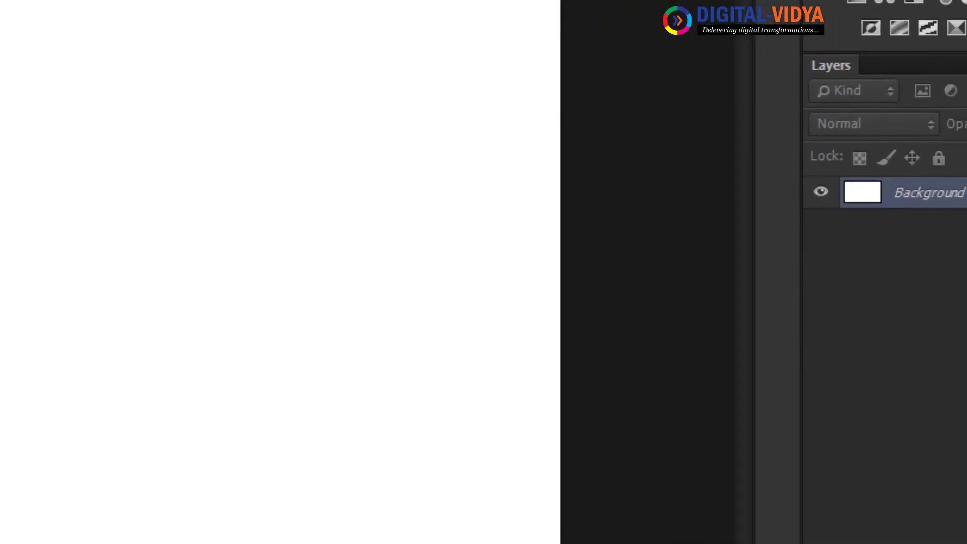
key("ctrl+shift+alt+n")
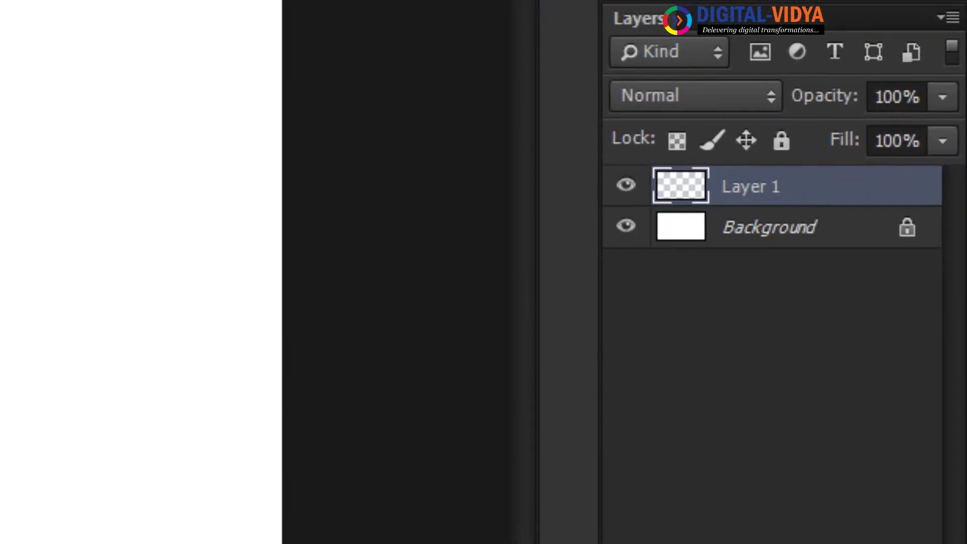
key("alt+e")
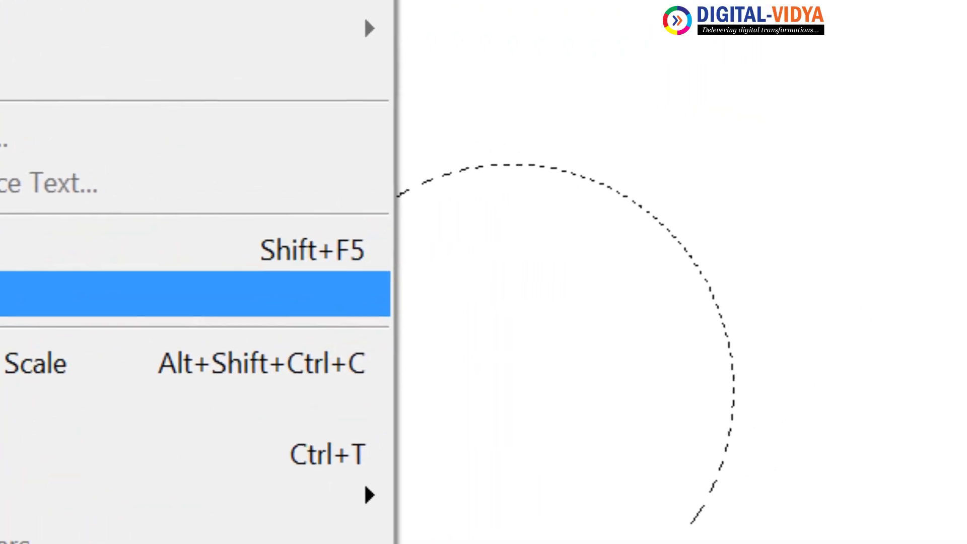
left_click(107, 247)
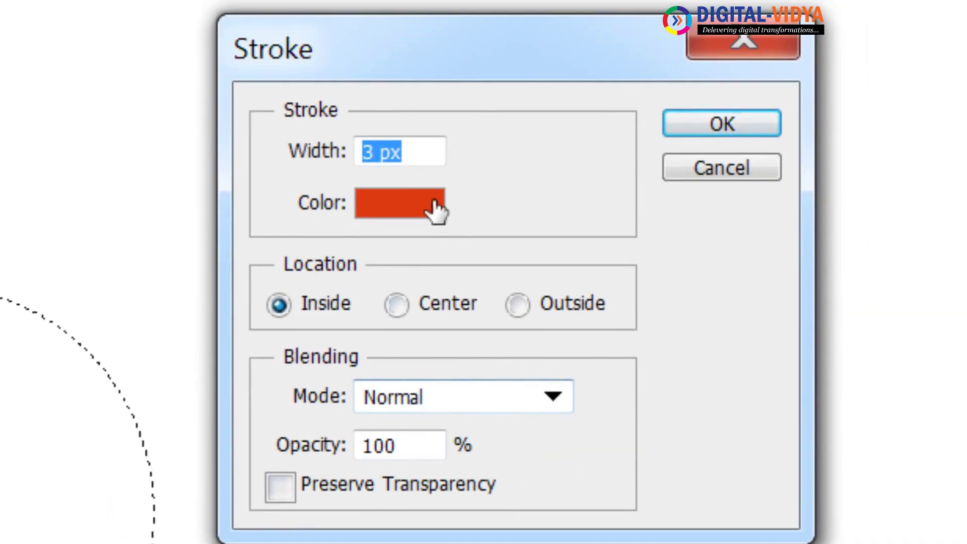
type("1")
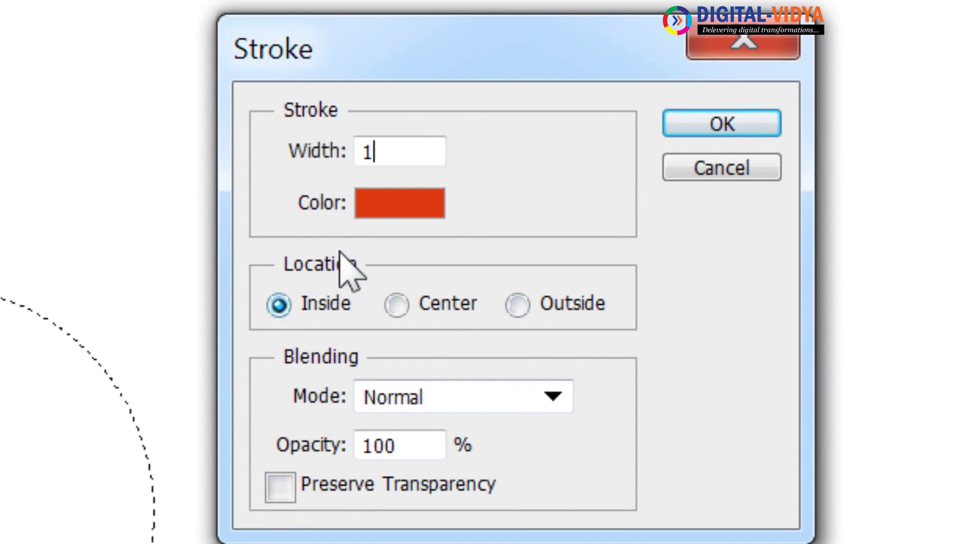
double_click(396, 158)
key("Right")
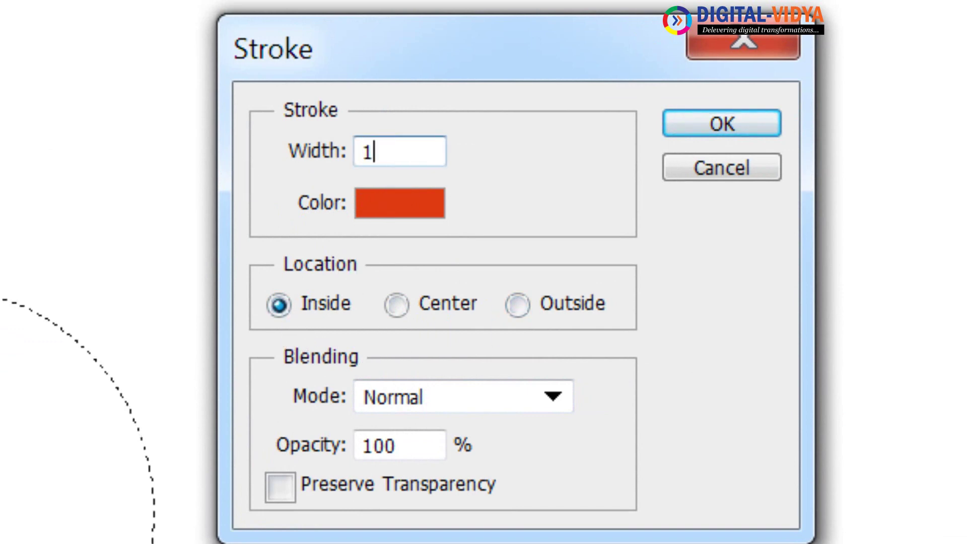
key("BackSpace")
type("15")
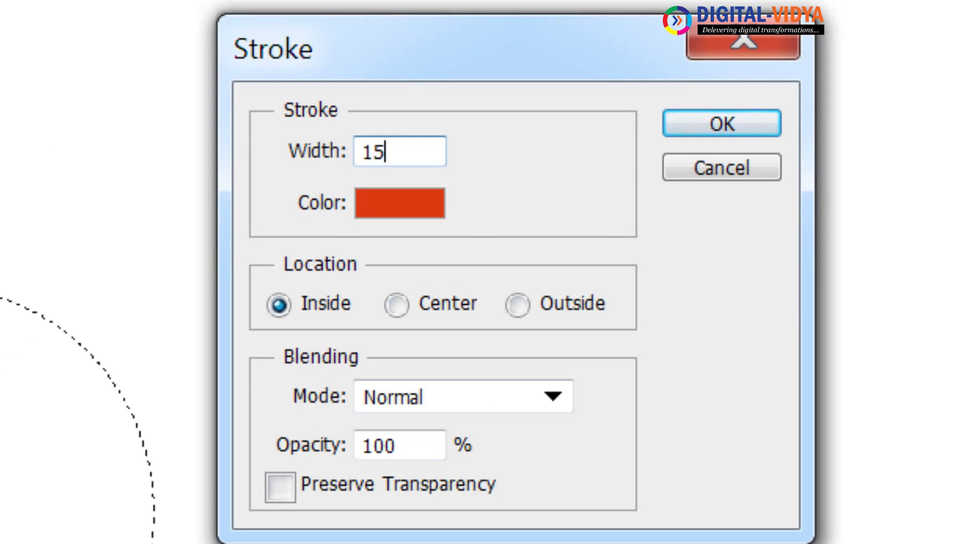
key("Return")
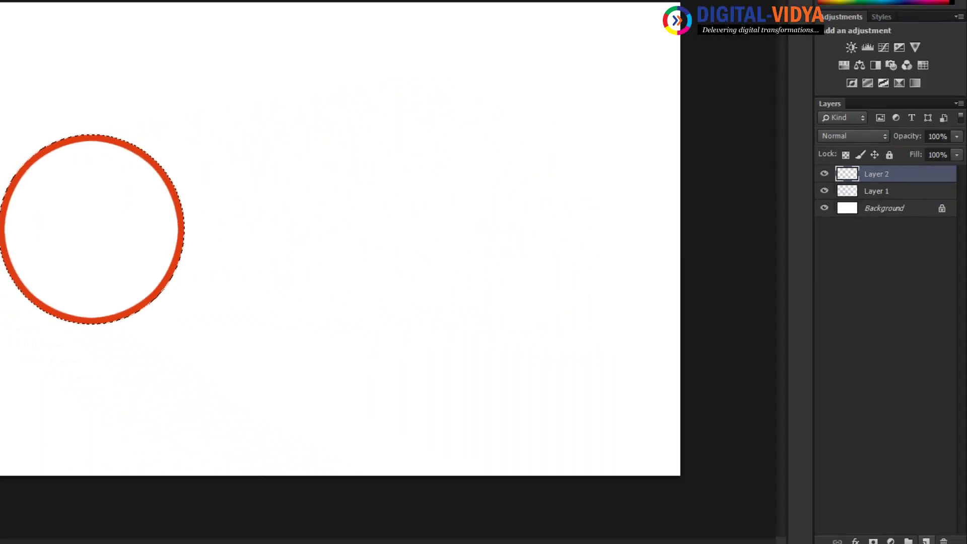
Step: Shift the circle selection right and stroke it with a 20 px red ring centred on its edge
key("shift+Right")
key("shift+Right")
key("shift+Right")
key("shift+Right")
key("shift+Right")
key("shift+Right")
key("shift+Right")
key("shift+Right")
key("shift+Right")
key("shift+Right")
key("shift+Right")
key("shift+Right")
key("shift+Right")
key("shift+Right")
key("shift+Right")
key("shift+Right")
key("shift+Right")
key("shift+Right")
key("shift+Right")
key("shift+Right")
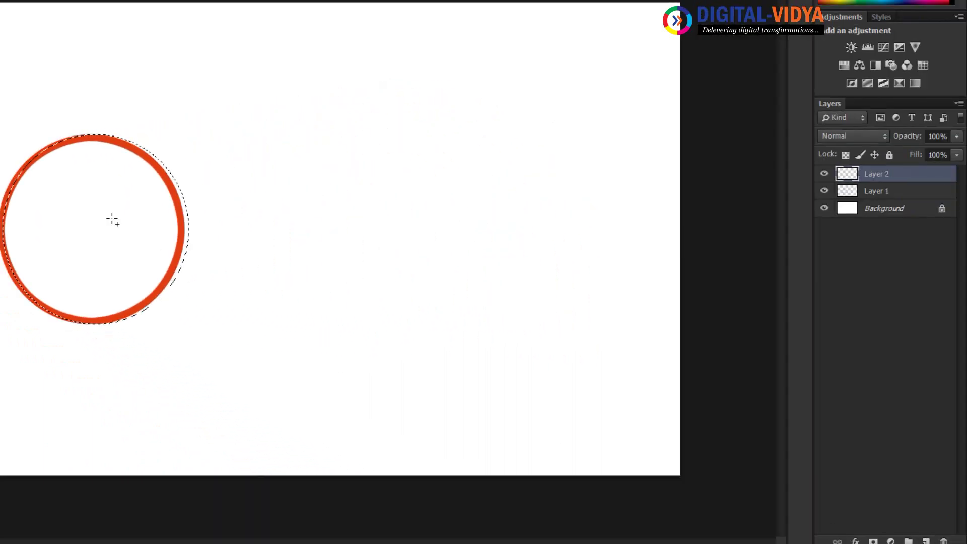
key("shift+Right")
key("shift+Right")
key("shift+Right")
key("shift+Right")
key("shift+Right")
key("shift+Right")
key("shift+Right")
key("shift+Right")
key("shift+Right")
key("shift+Right")
key("shift+Right")
key("shift+Right")
key("shift+Right")
key("shift+Right")
key("shift+Right")
key("shift+Right")
key("shift+Right")
key("alt+e")
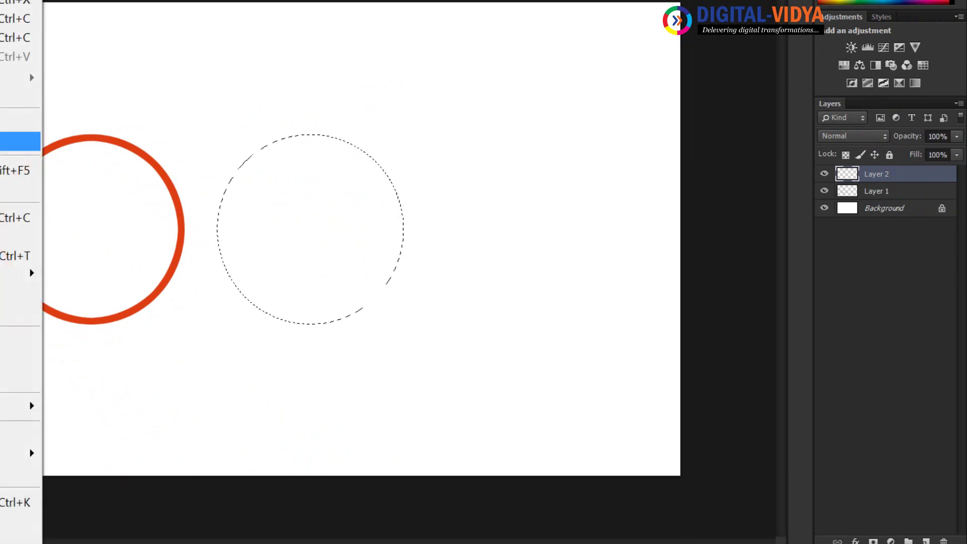
left_click(20, 189)
left_click(286, 141)
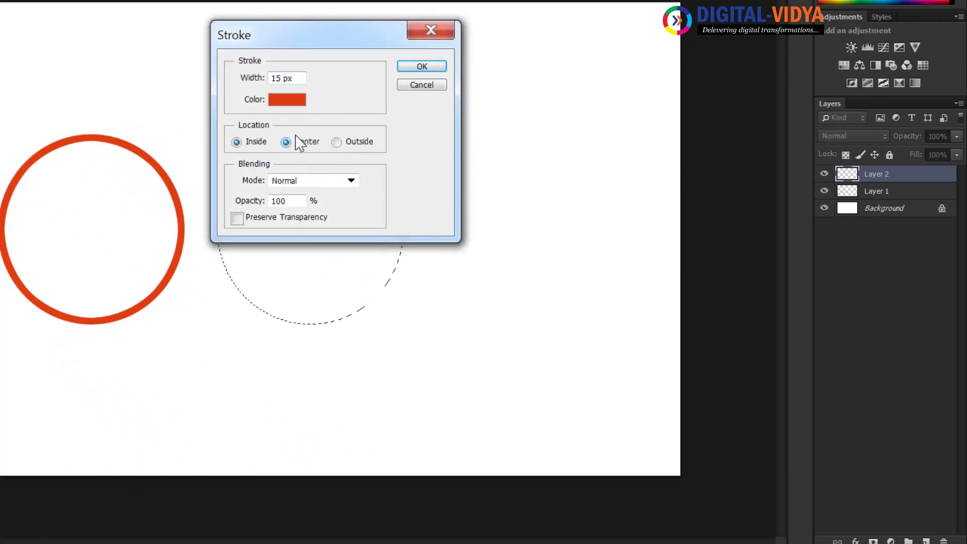
double_click(299, 78)
type("20")
key("Return")
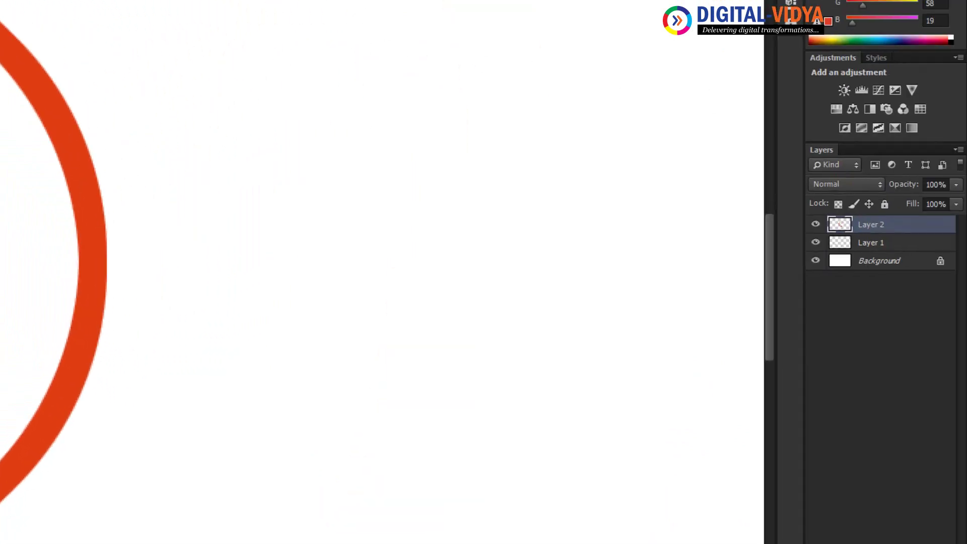
Step: On a new layer, draw a large circle selection, stroke it outside in red, then deselect
key("ctrl+shift+alt+n")
left_click_drag(229, 78, 608, 443)
key("alt+e")
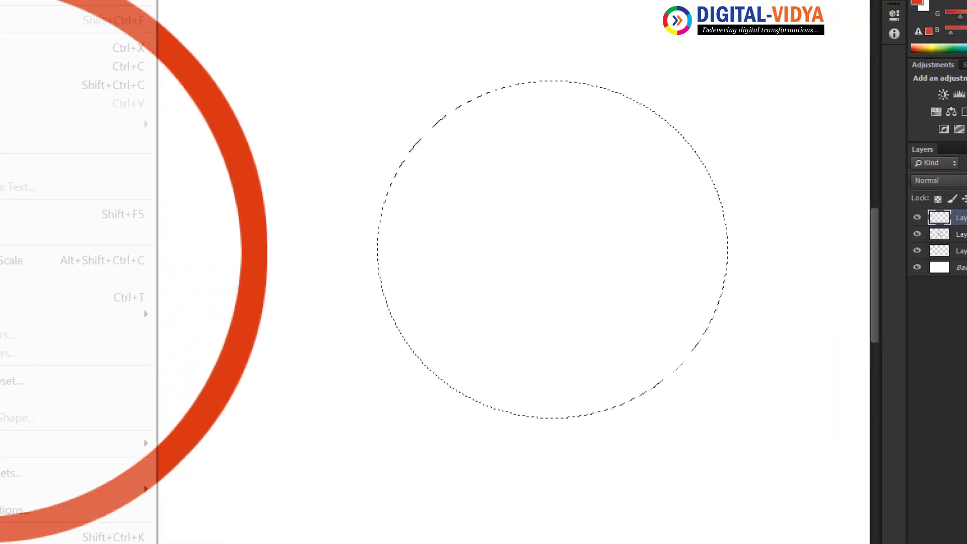
left_click(75, 227)
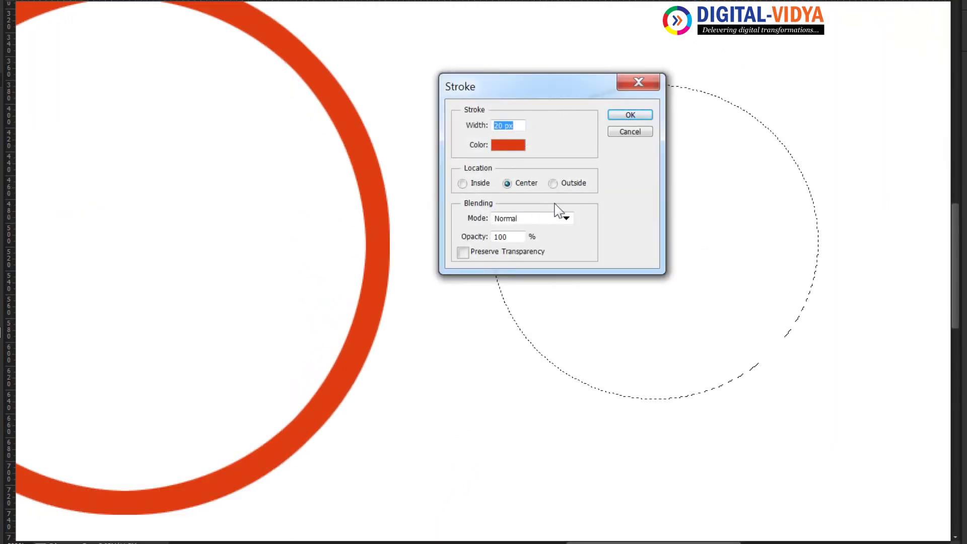
left_click(566, 184)
left_click(628, 113)
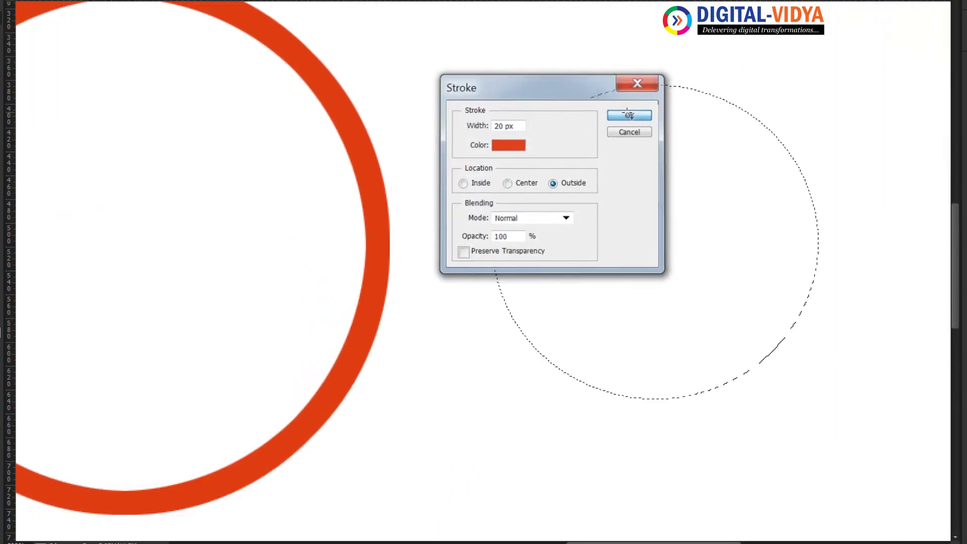
key("ctrl+d")
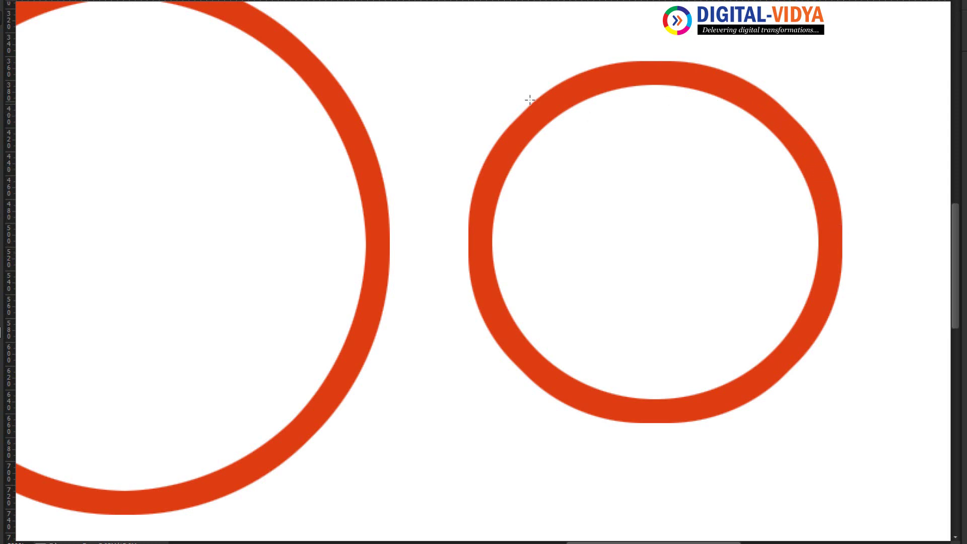
Step: Pan to centre the large ring and draw a smaller circular selection inside it
left_click_drag(194, 198, 607, 195)
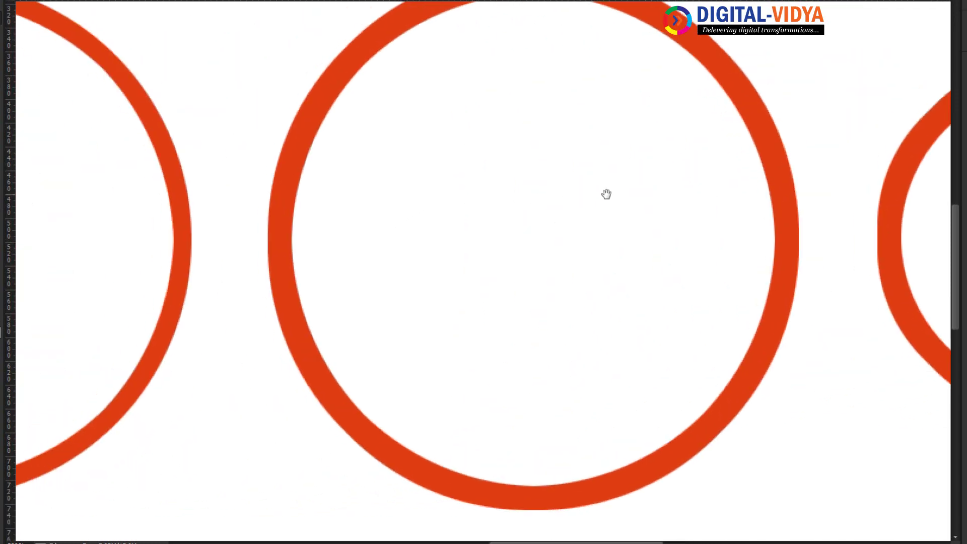
left_click_drag(206, 203, 553, 197)
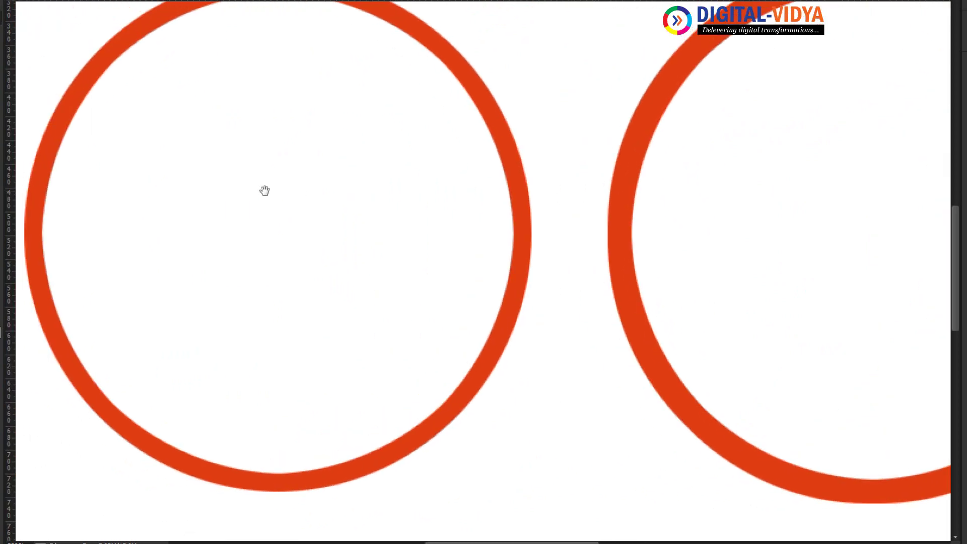
left_click_drag(263, 190, 426, 187)
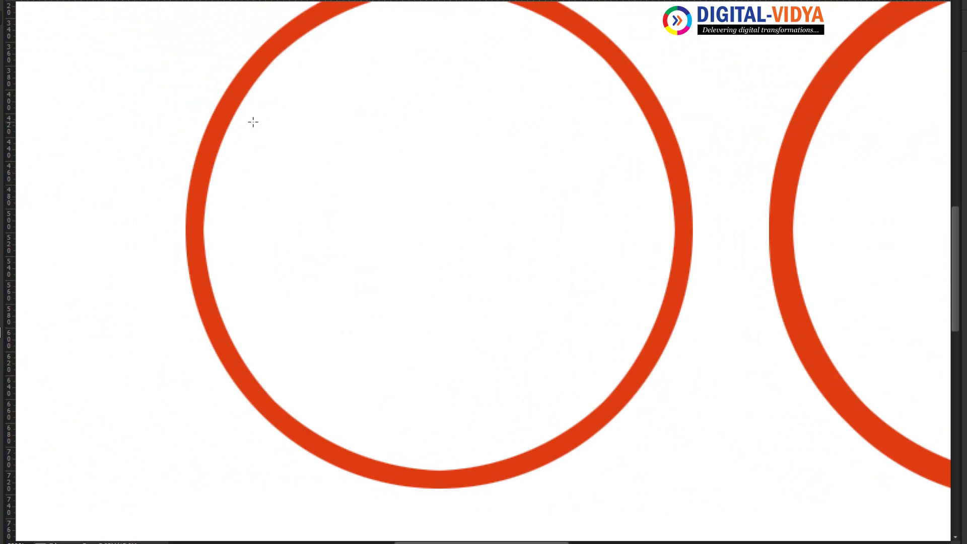
left_click_drag(253, 122, 489, 354)
Step: Apply a stroke with Preserve Transparency turned on, then deselect
key("alt+e")
left_click(103, 225)
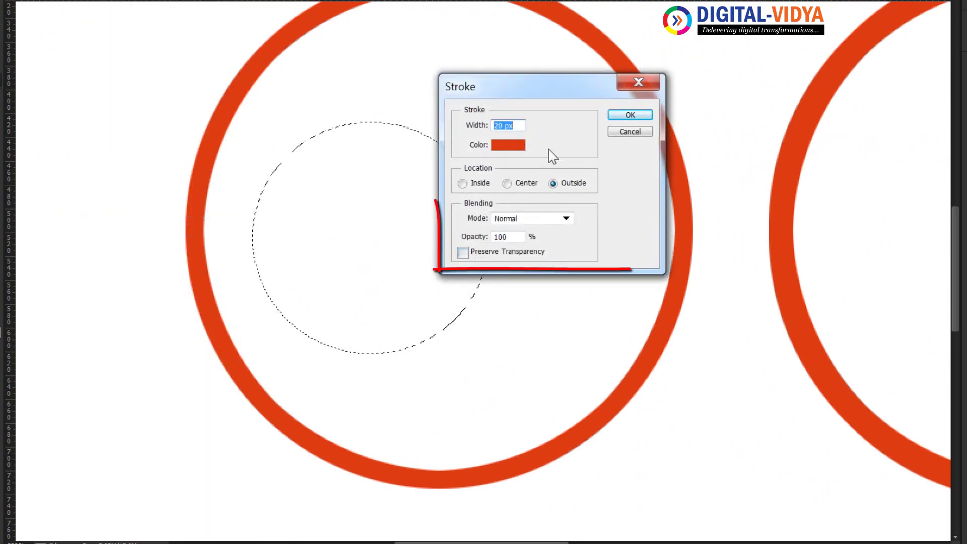
left_click(464, 252)
left_click(630, 116)
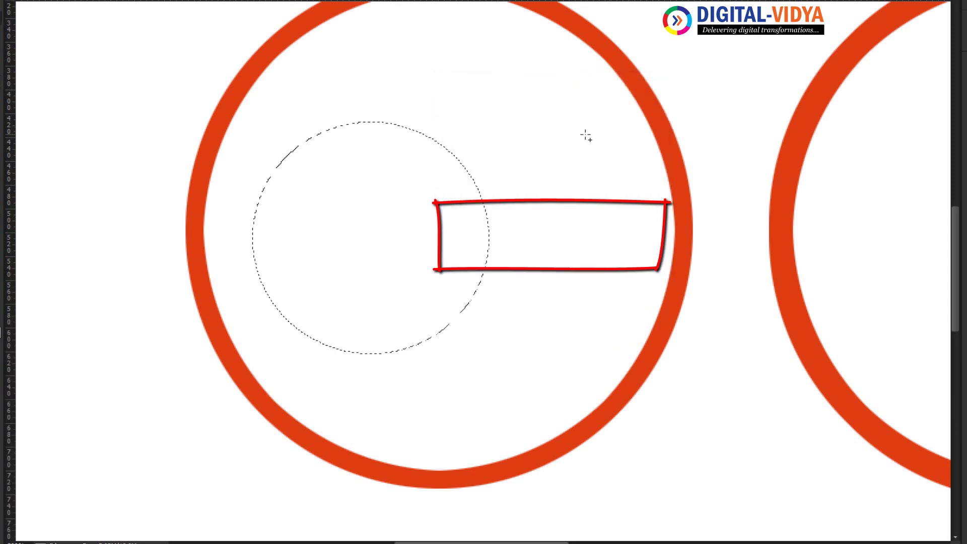
key("ctrl+d")
Step: Reopen the stroke settings with Preserve Transparency turned off and the width value selected
key("alt+e")
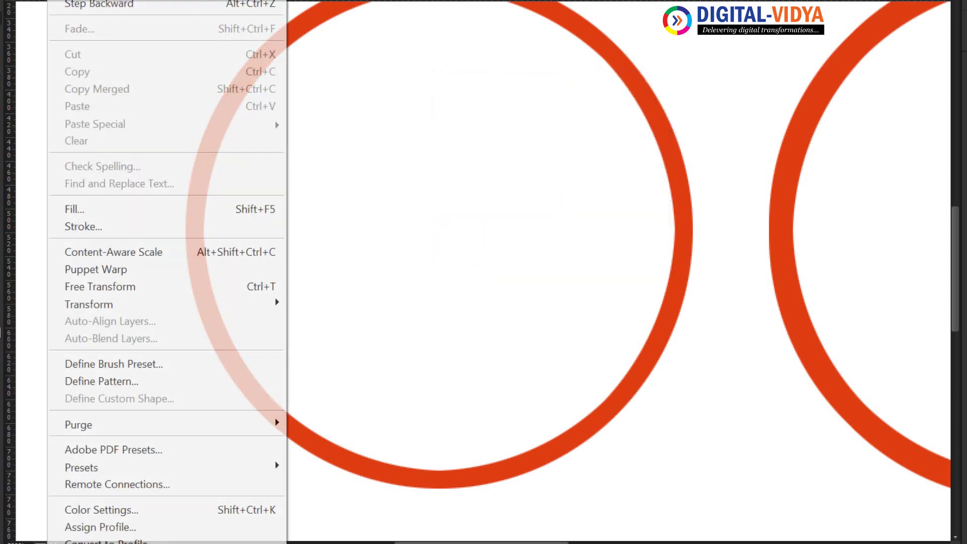
left_click(82, 227)
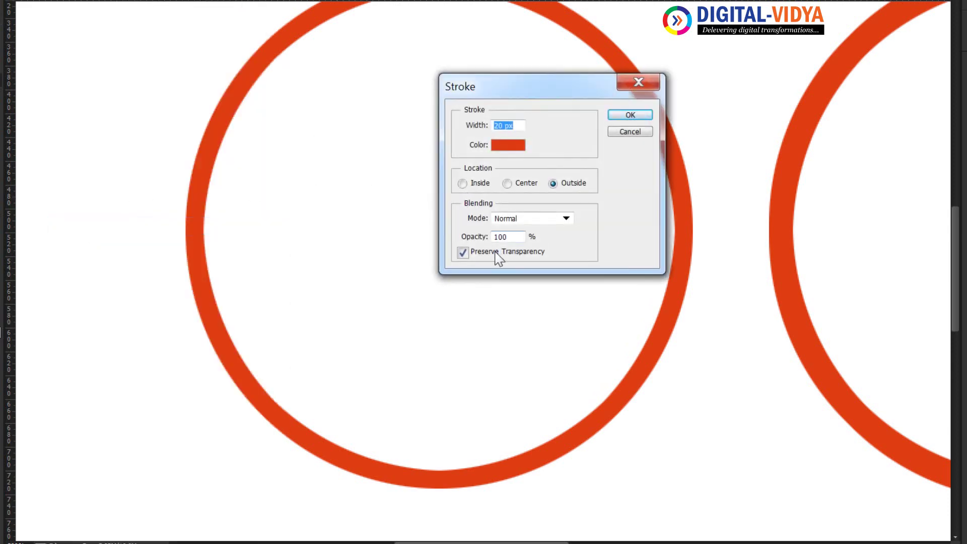
left_click(474, 252)
left_click(496, 182)
Step: Cancel the stroke settings and close the rings document without saving
left_click(636, 128)
key("ctrl+w")
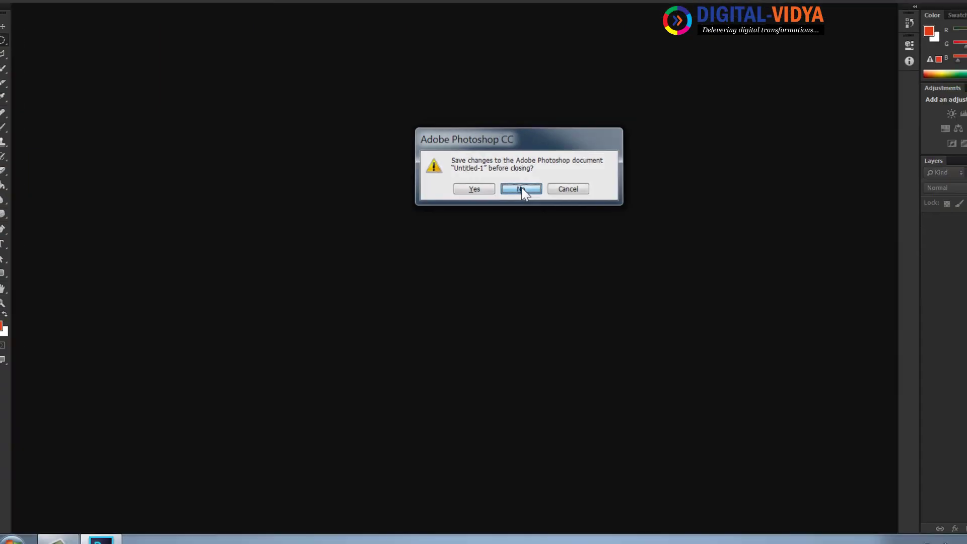
left_click(555, 180)
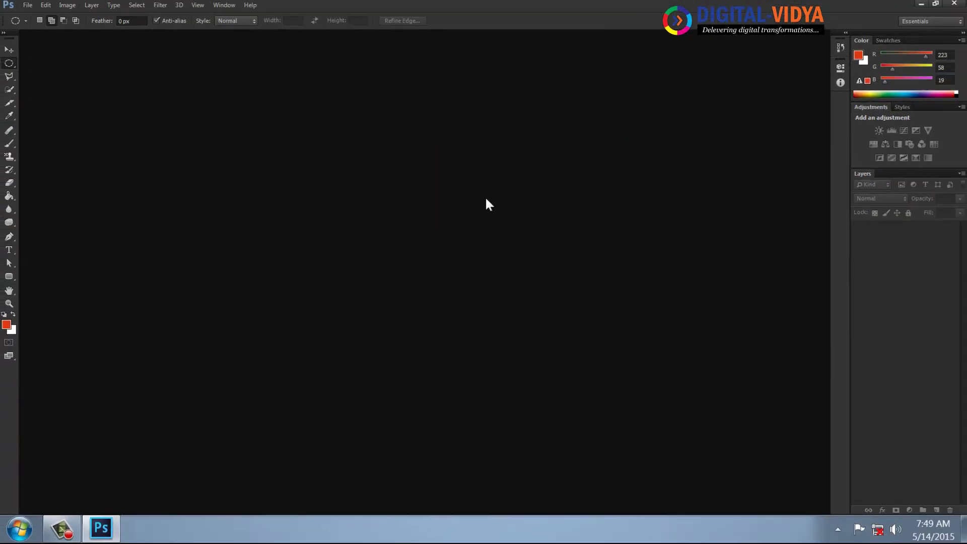
Step: Create a new blank document named 'Storoke'
key("ctrl+n")
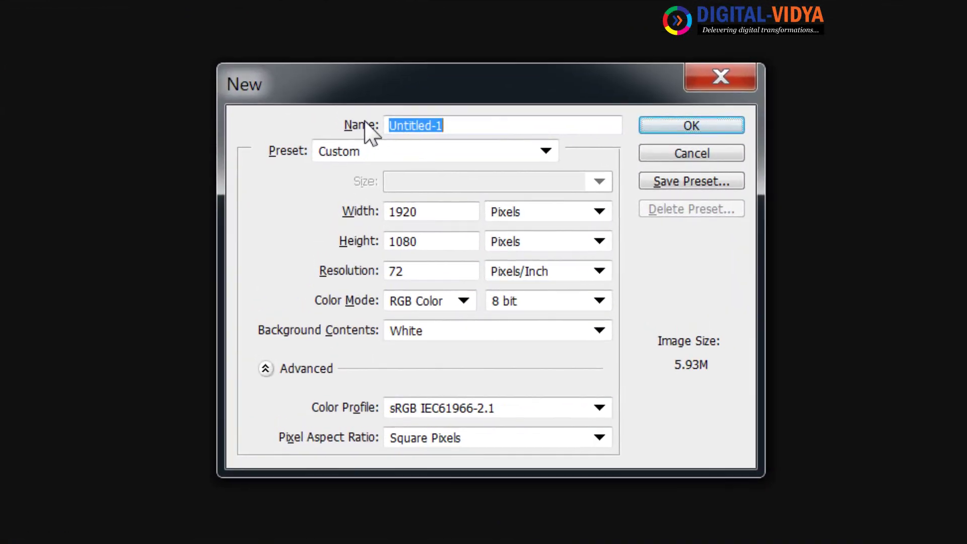
type("Sto")
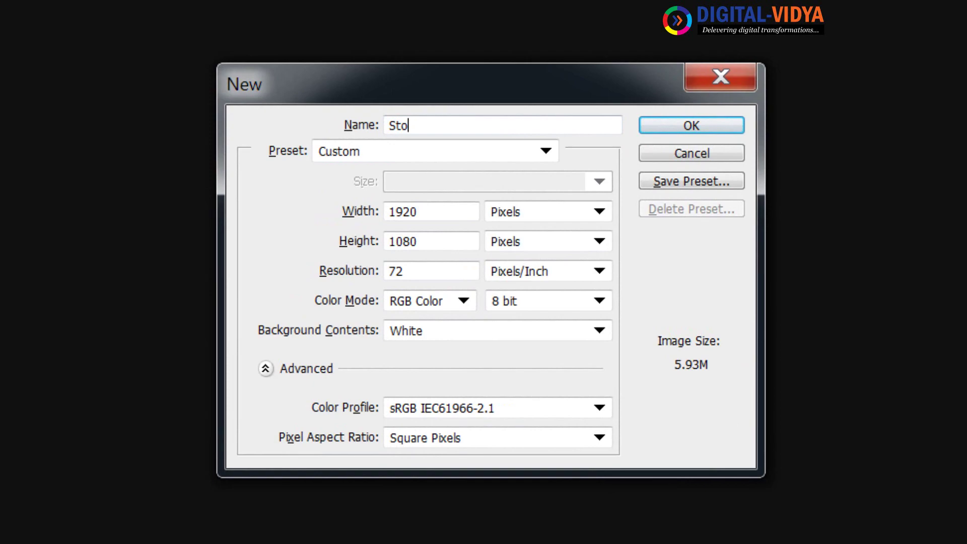
type("roke")
key("Return")
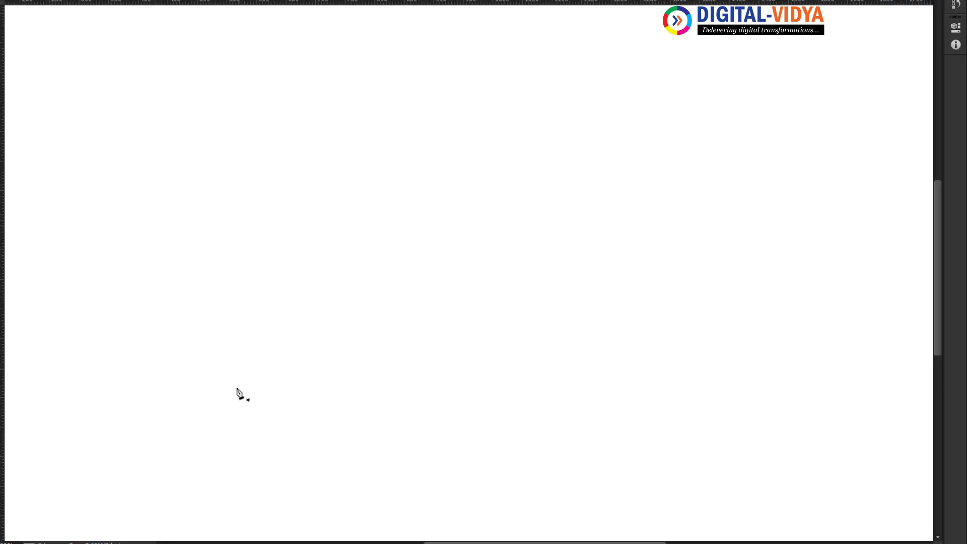
Step: Draw a wavy open pen path with six curved anchor points across the canvas
left_click(174, 407)
left_click_drag(241, 261, 368, 243)
left_click_drag(546, 114, 561, 40)
left_click_drag(773, 173, 746, 296)
left_click_drag(492, 323, 354, 310)
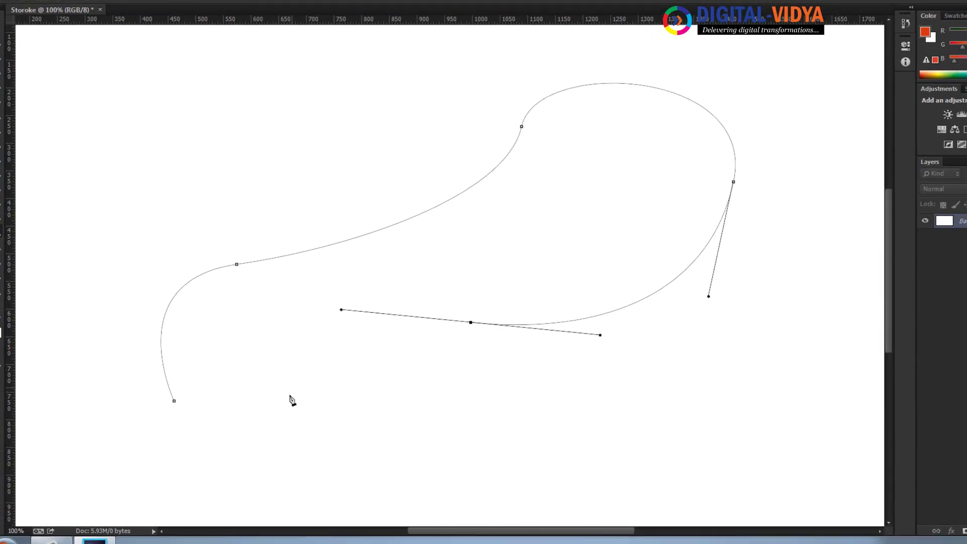
left_click_drag(292, 452, 286, 521)
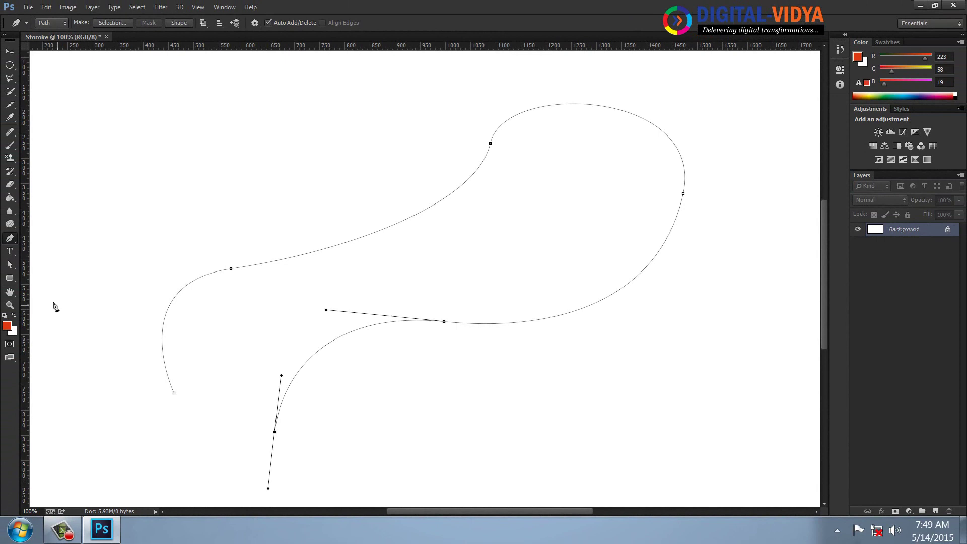
Step: Select the path's anchors with the Path Selection tool and add empty Layer 1
left_click(9, 264)
left_click(164, 214)
left_click_drag(165, 214, 534, 381)
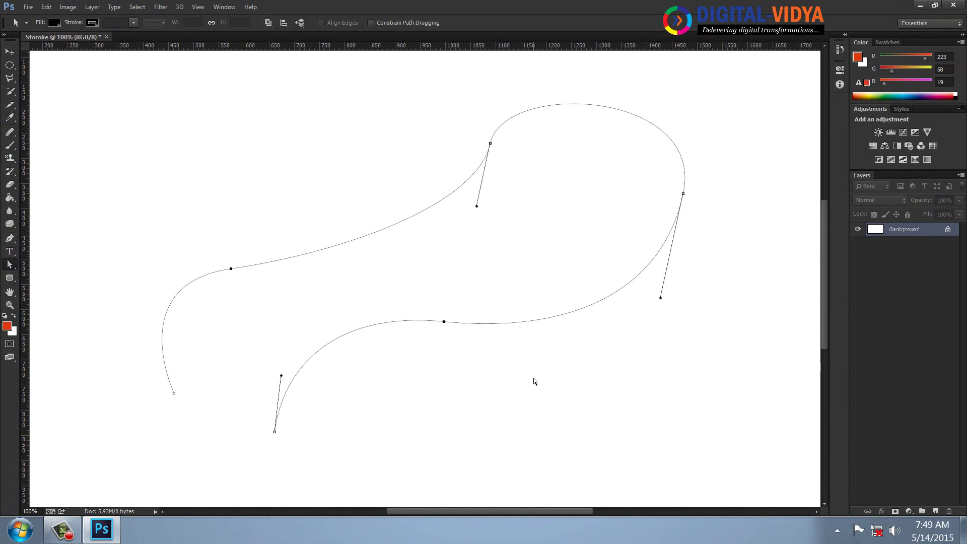
left_click(936, 512)
Step: Stroke the wavy path with the Brush tool, pressure simulation off, in orange-red
right_click(639, 262)
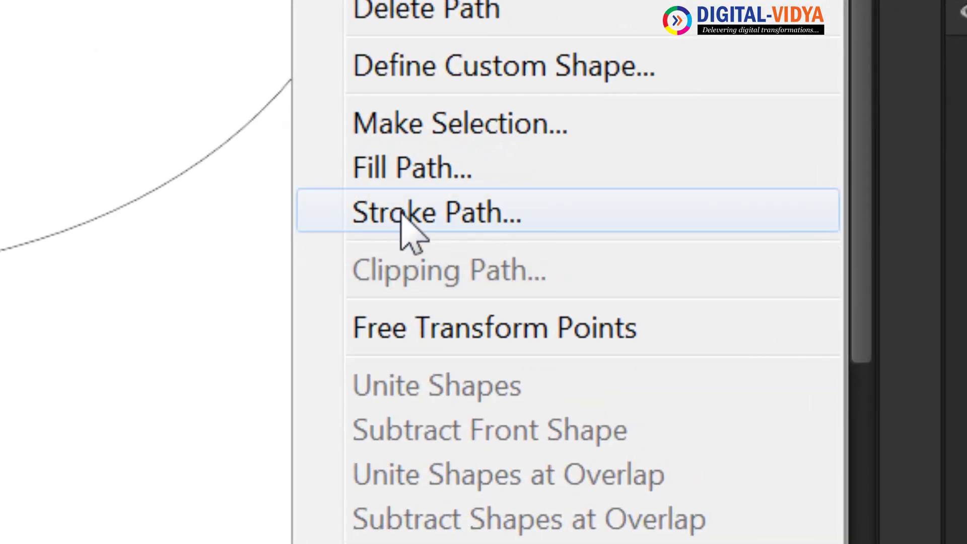
left_click(411, 225)
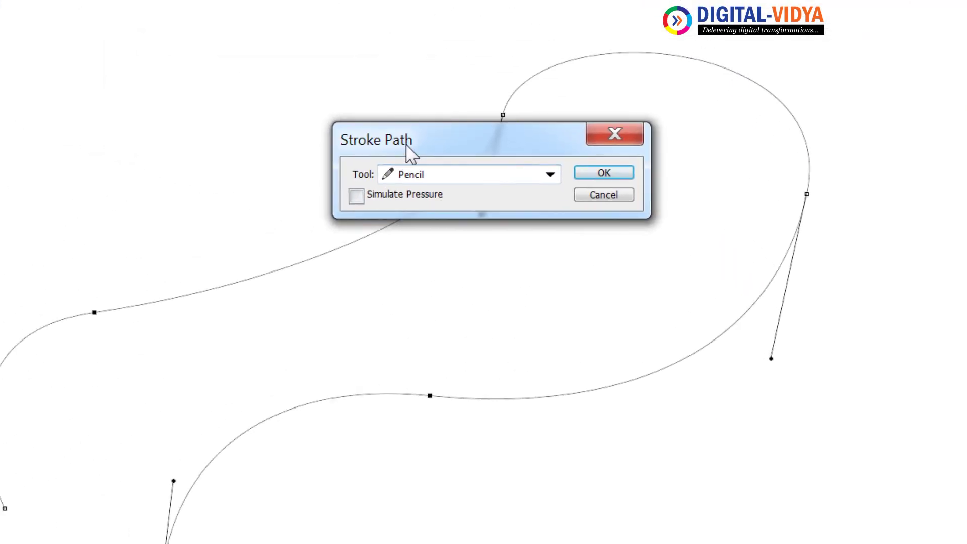
mouse_move(406, 146)
left_mouse_down()
mouse_move(506, 49)
mouse_move(633, 19)
left_mouse_up()
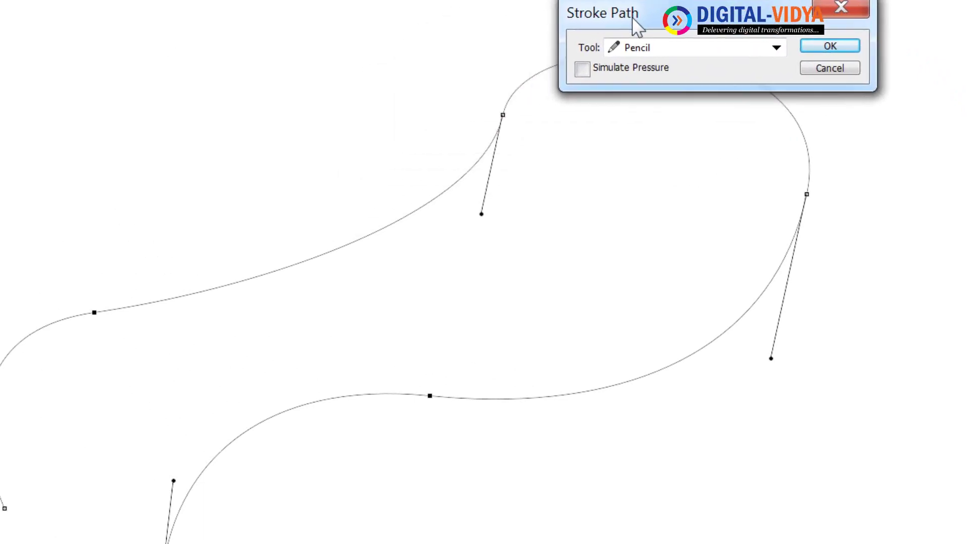
left_click(777, 48)
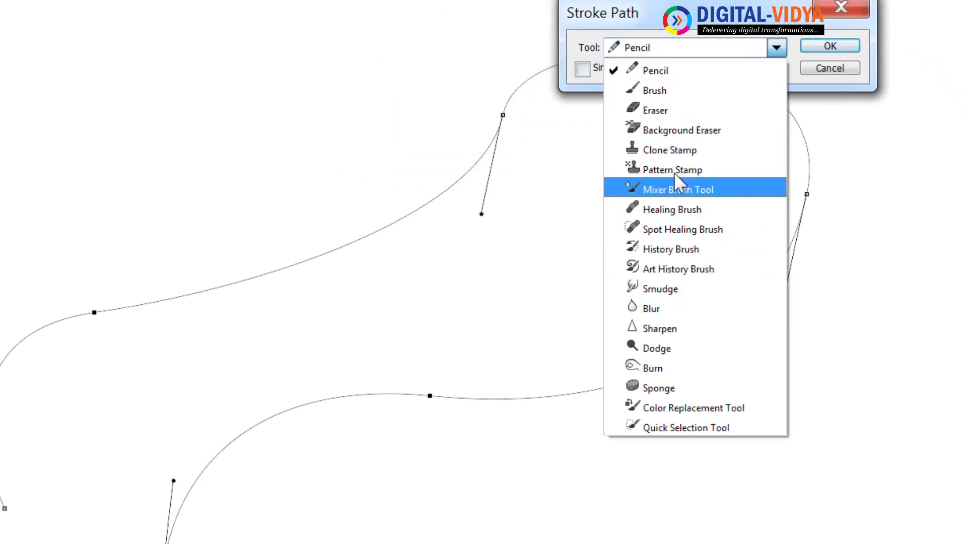
left_click(670, 91)
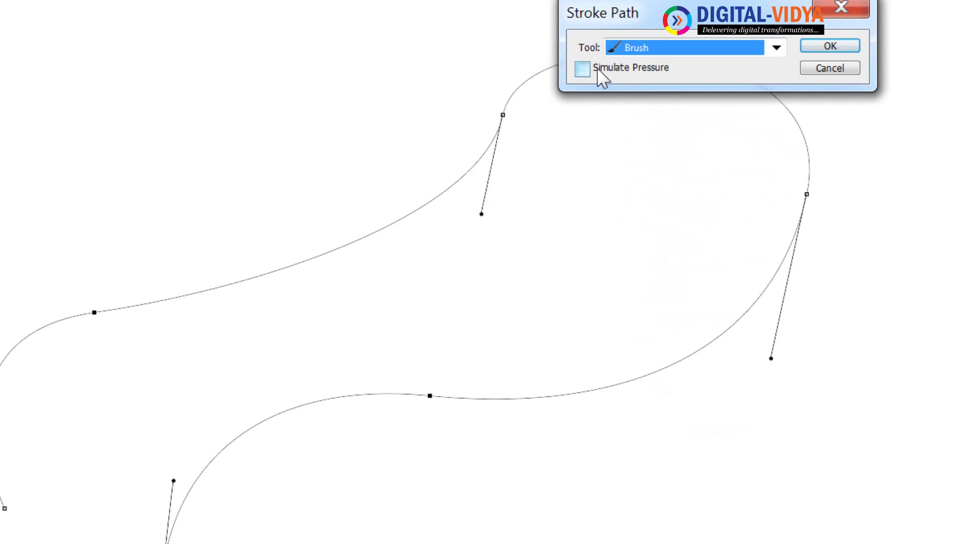
left_click(826, 39)
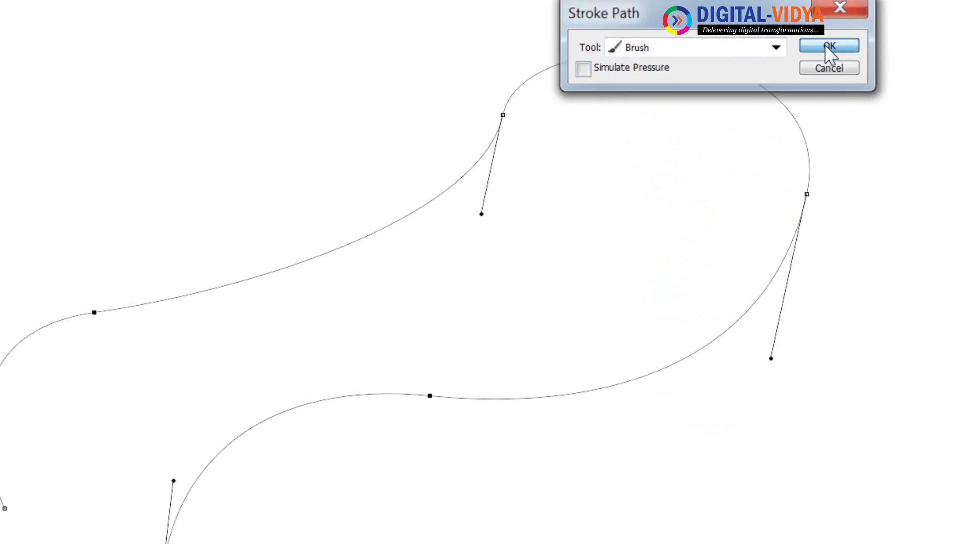
left_click(330, 274)
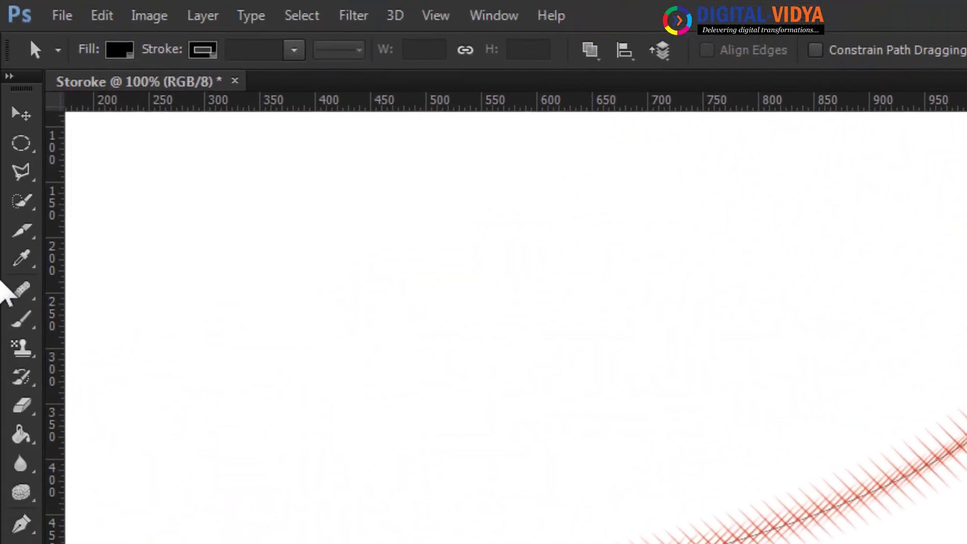
Step: With the Brush Tool, replace the presets with Special Effect Brushes and pick the first 69 px brush
left_click(22, 320)
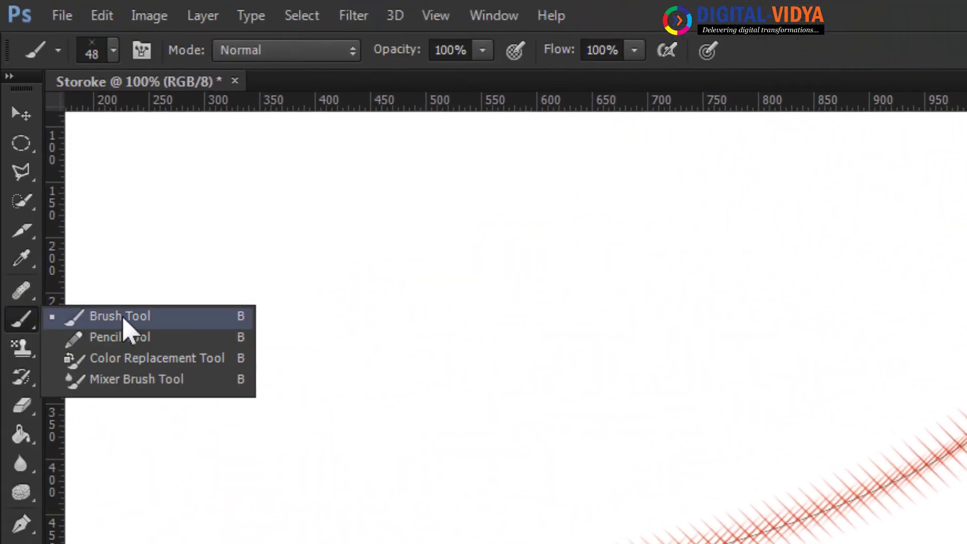
left_click(123, 318)
left_click(113, 51)
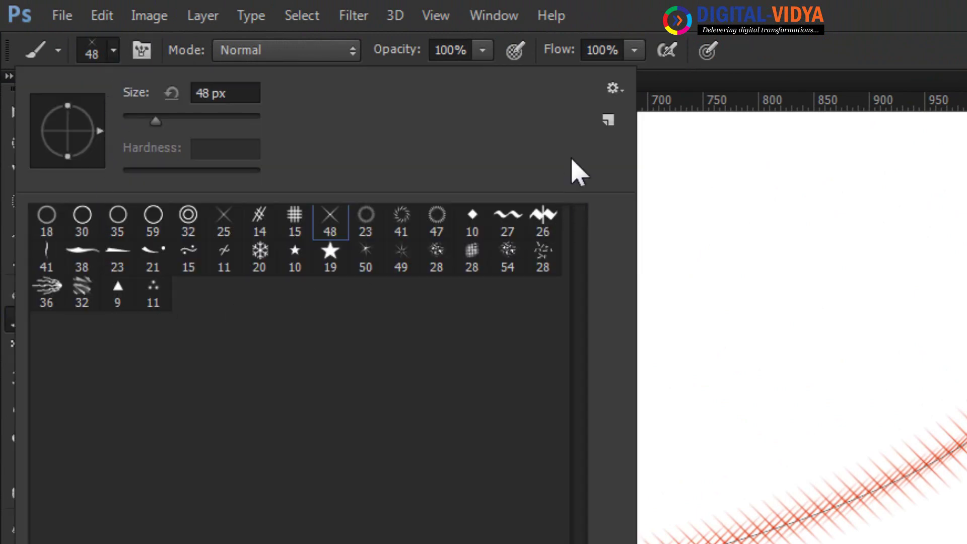
left_click(613, 92)
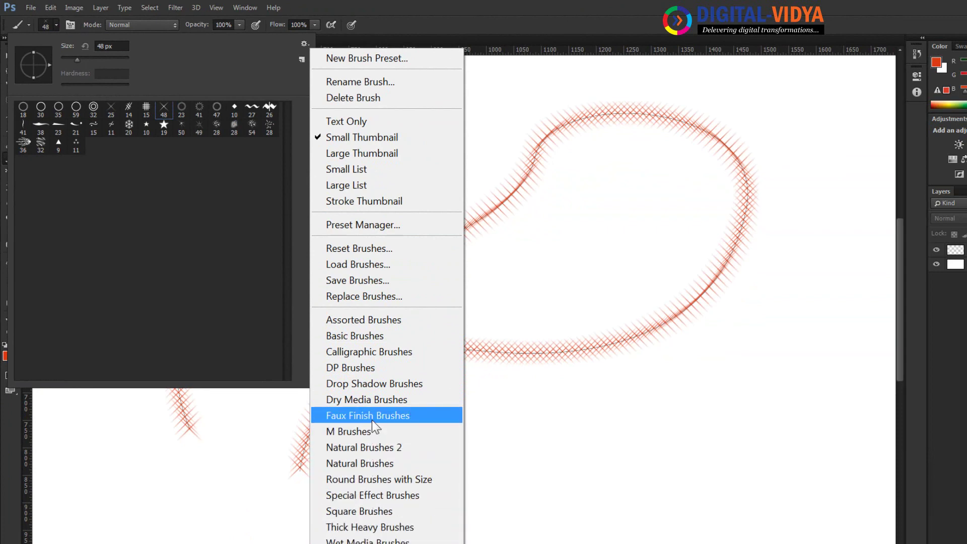
left_click(371, 492)
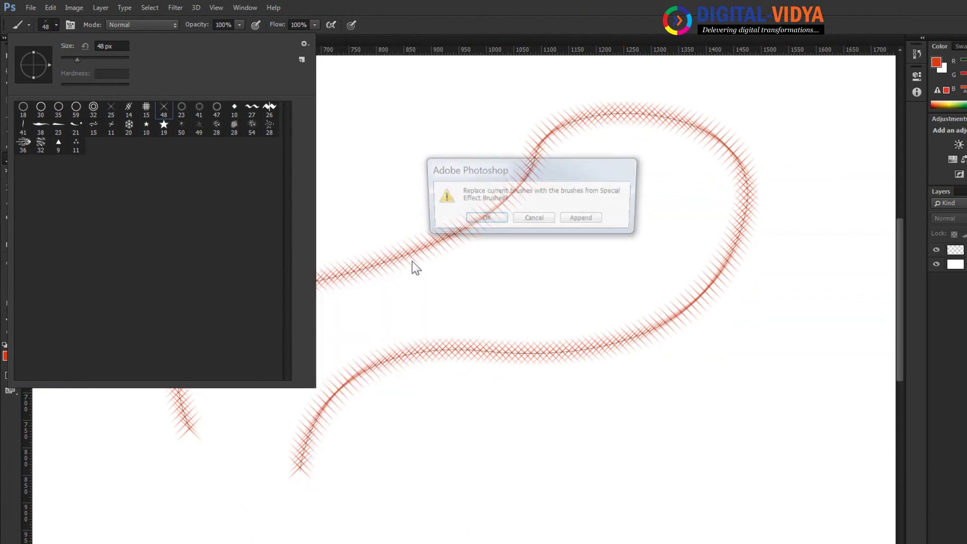
left_click(479, 220)
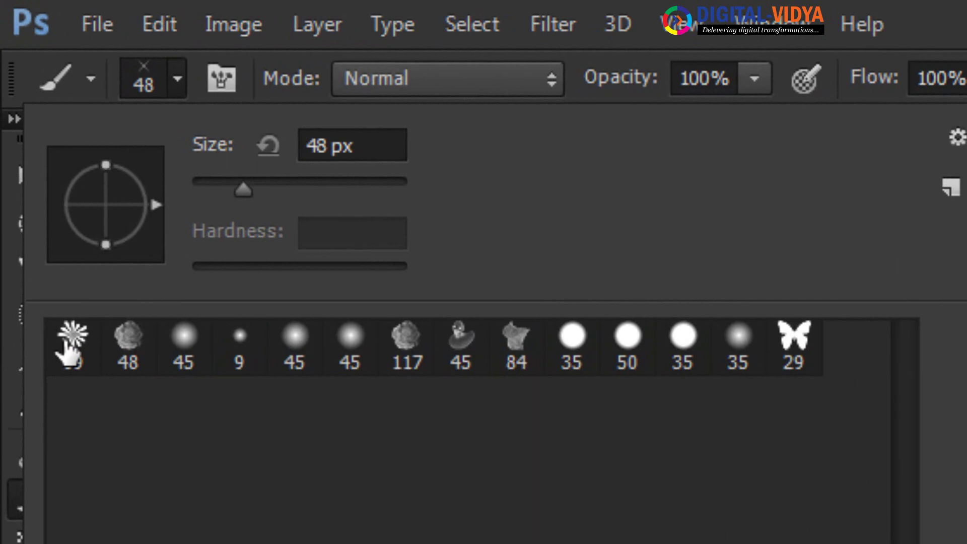
left_click(21, 97)
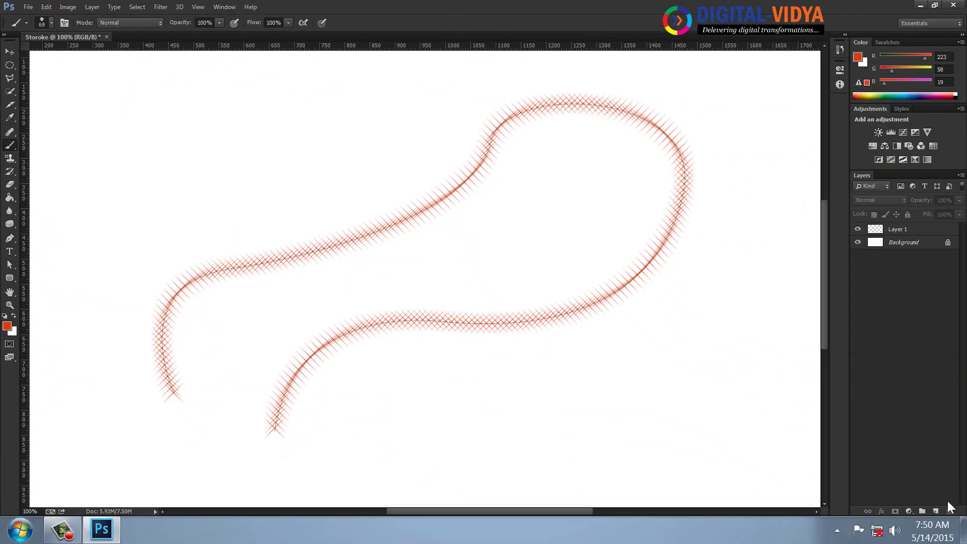
Step: Add Layer 2, hide Layer 1, set the foreground to green (R80 G187 B15), and reselect the path
left_click(936, 511)
left_click(857, 242)
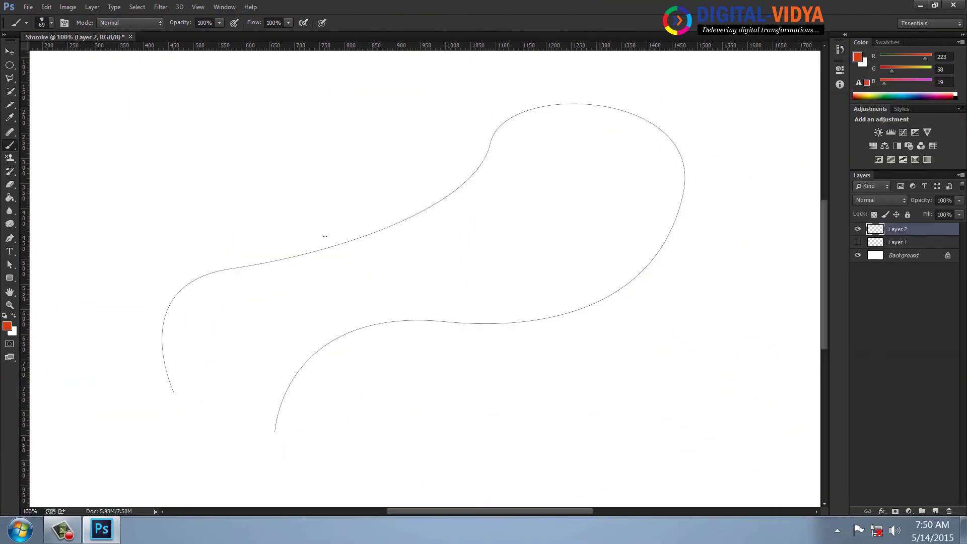
left_click(7, 327)
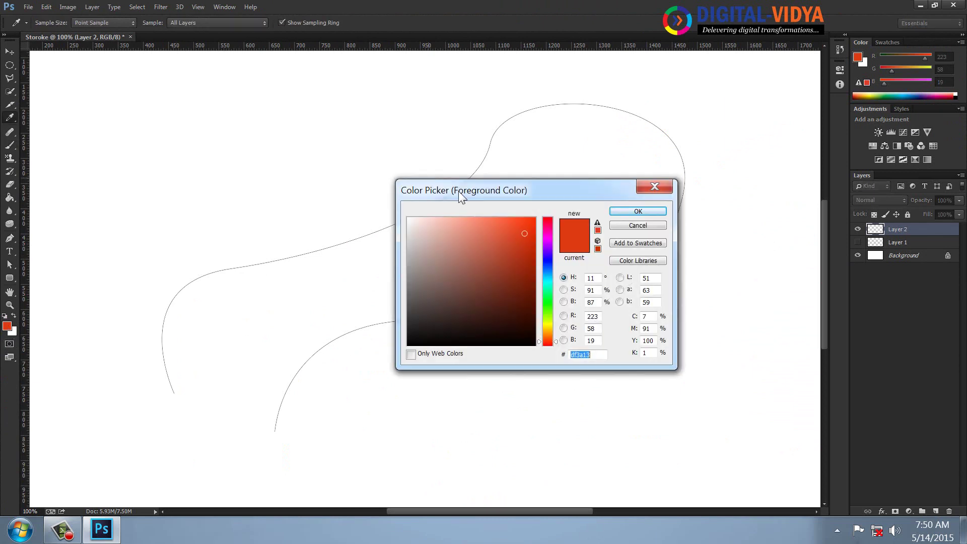
left_click_drag(545, 285, 546, 311)
left_click(525, 251)
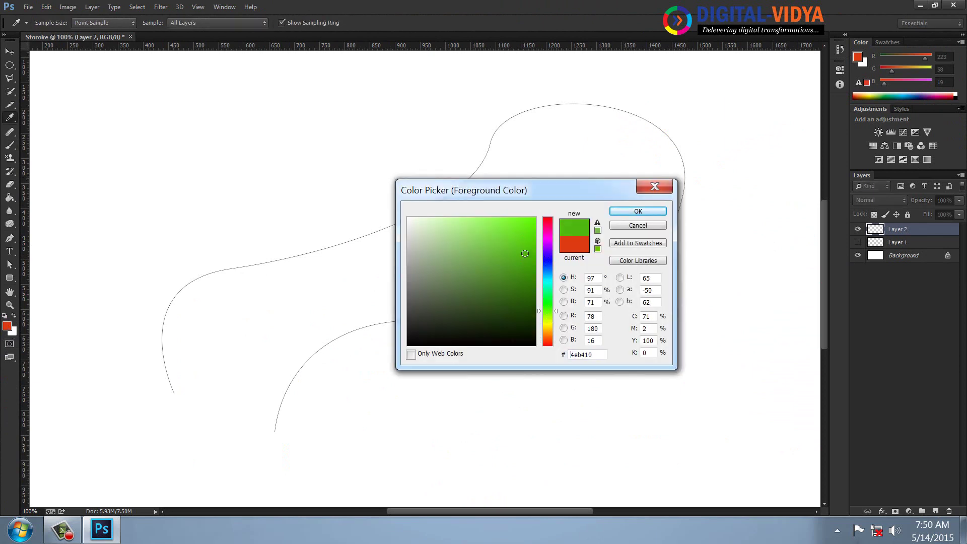
left_click(637, 211)
left_click(9, 265)
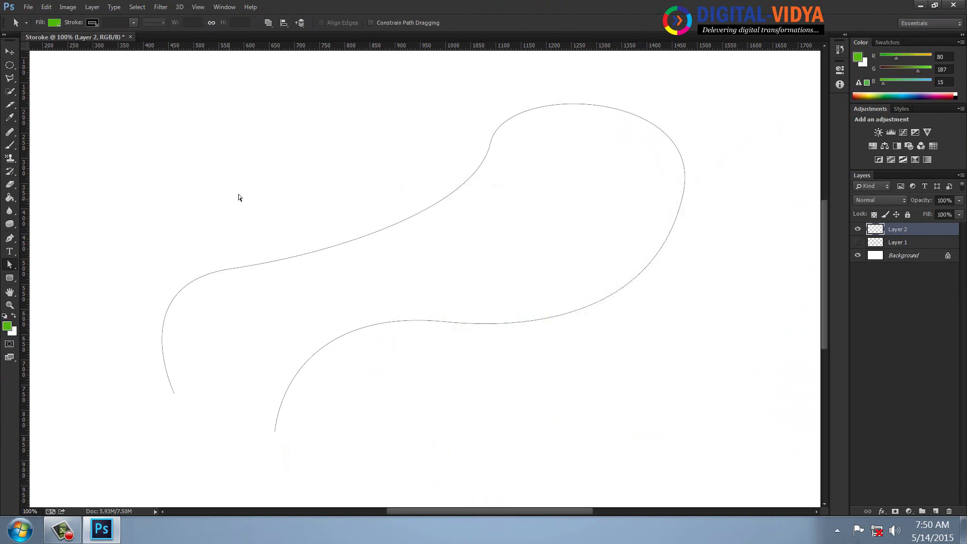
left_click_drag(239, 194, 506, 348)
Step: Switch to the Direct Selection tool and make Layer 2 the active layer
right_click(412, 219)
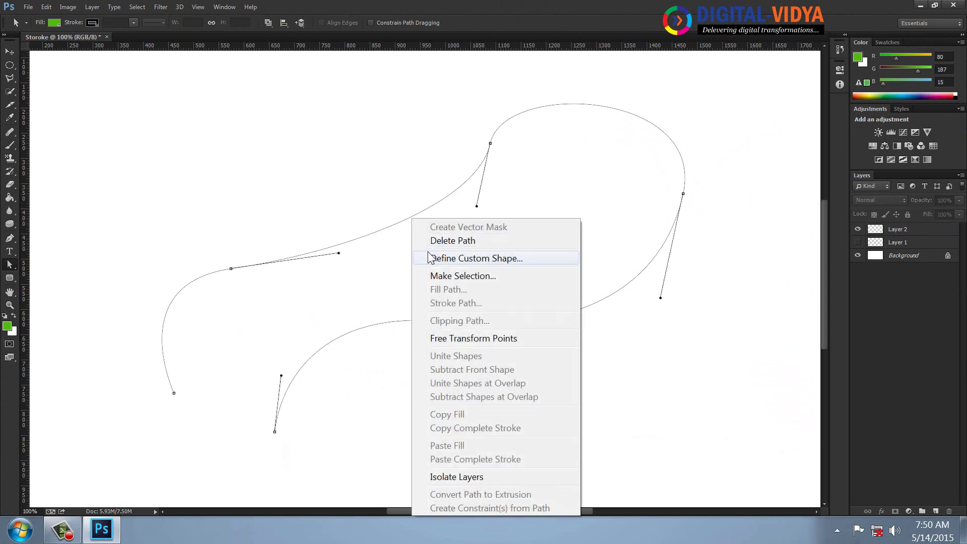
left_click(330, 244)
left_click(330, 245)
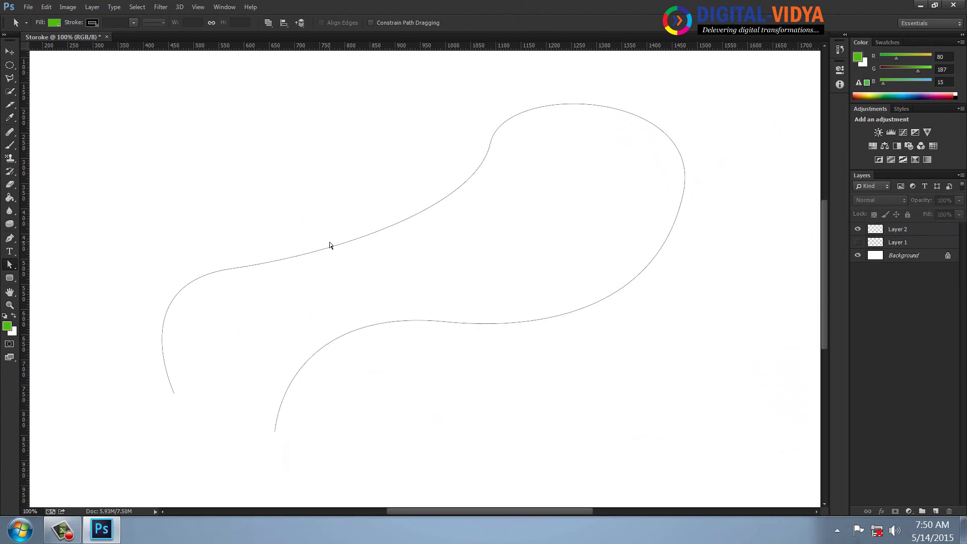
left_click(333, 246)
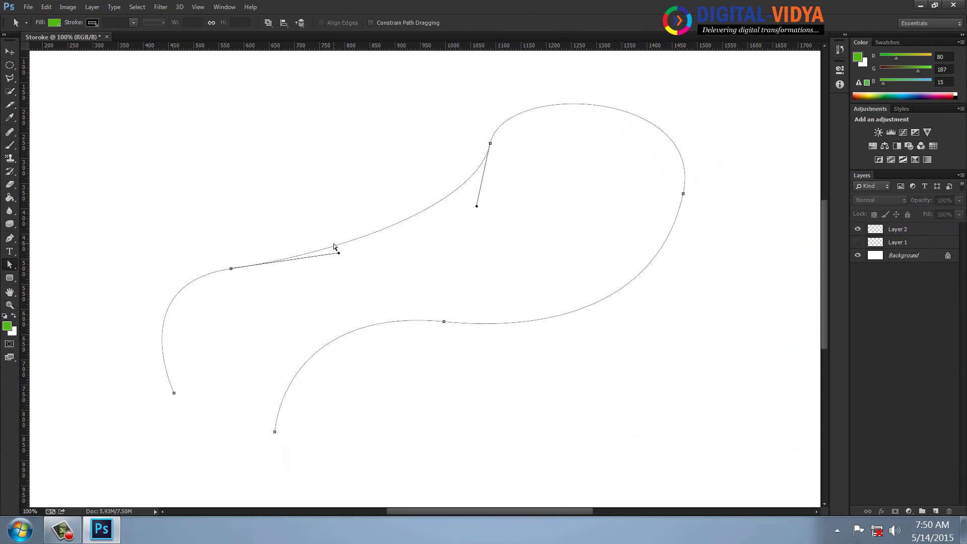
right_click(10, 264)
left_click(50, 274)
left_click(313, 262)
left_click(916, 234)
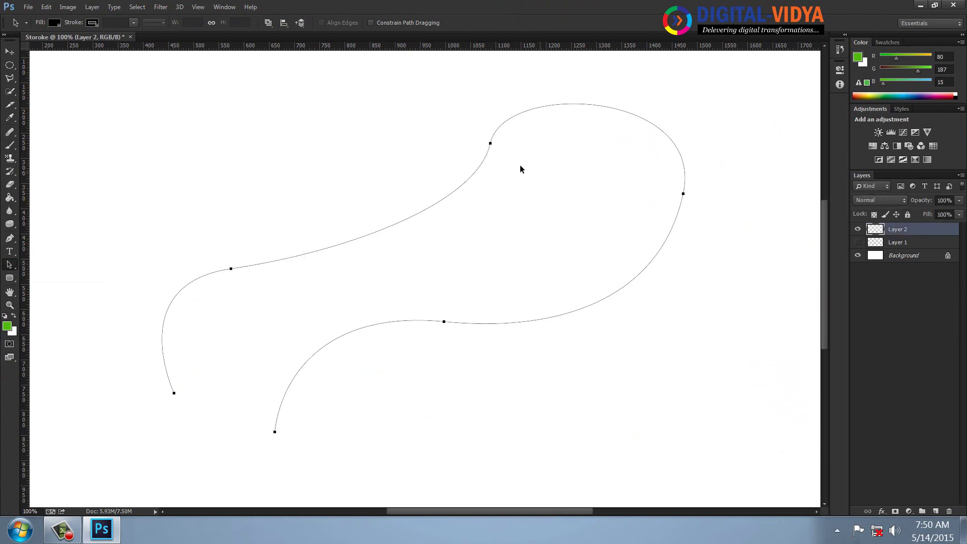
Step: Stroke the path on Layer 2 with the green flower brush, then start closing 'Storoke'
right_click(491, 146)
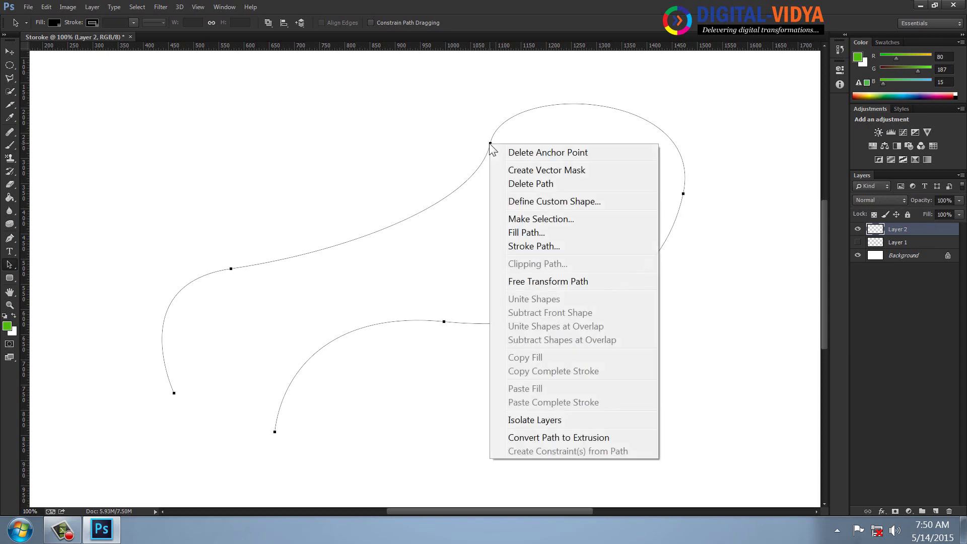
left_click(546, 246)
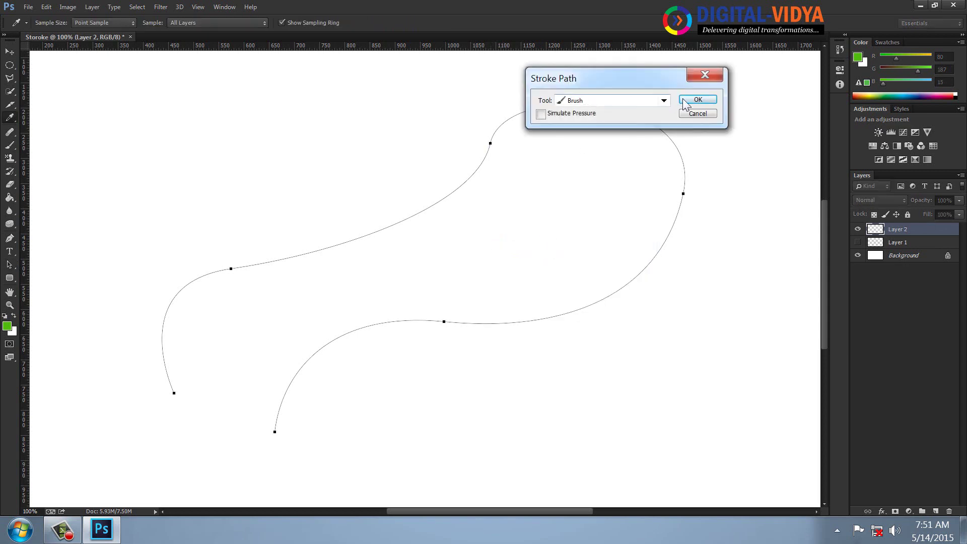
left_click(698, 101)
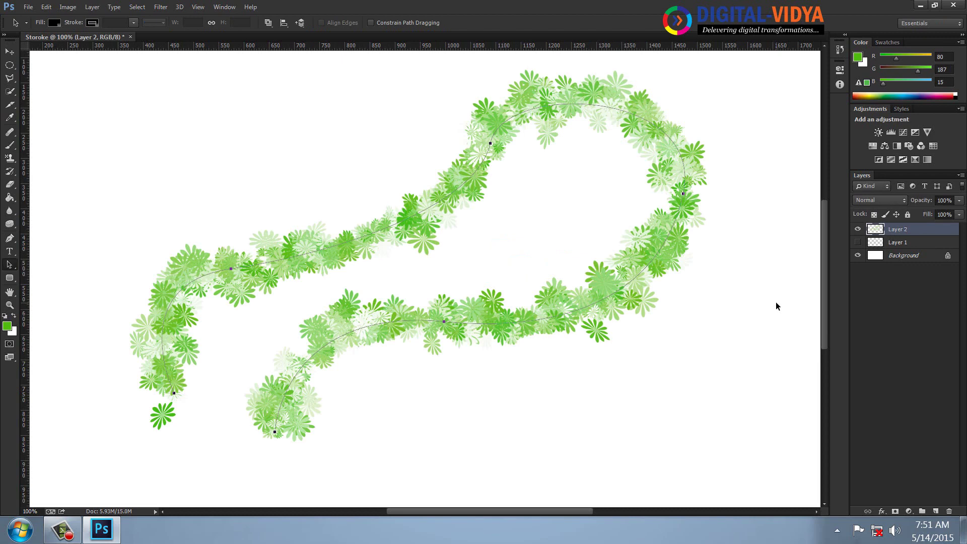
key("ctrl+w")
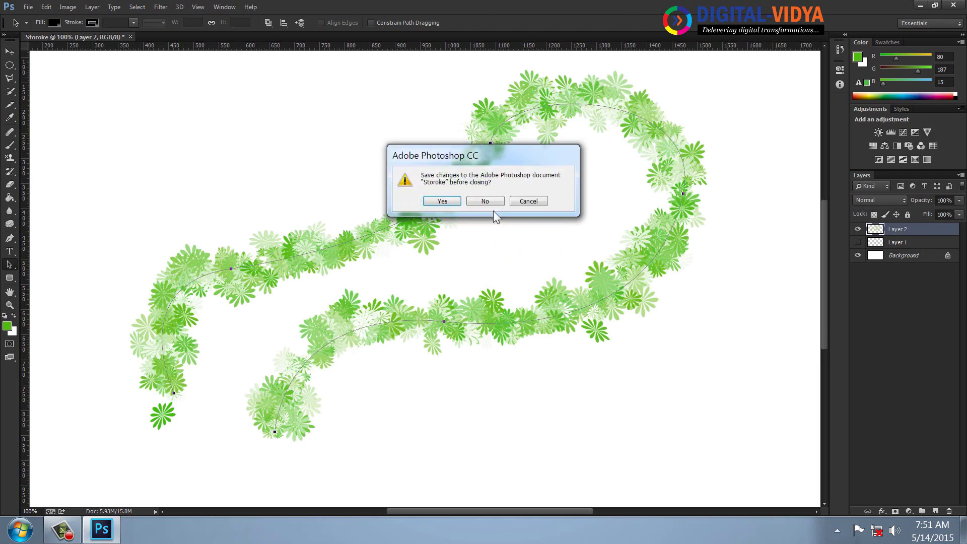
Step: Keep the document unsaved, hide Layer 2's green flower stroke, and add a new empty layer
left_click(528, 202)
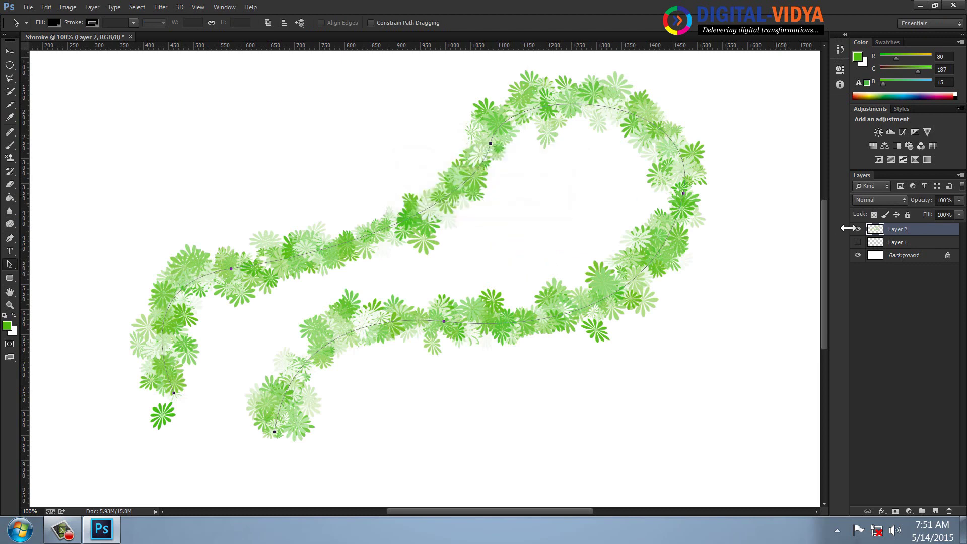
left_click(858, 230)
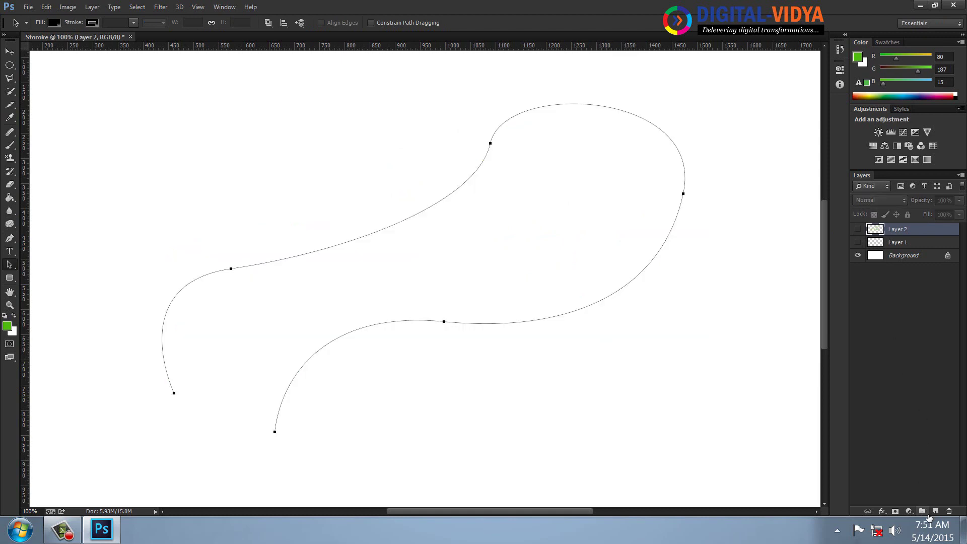
left_click(934, 513)
Step: Open pictures-of-flowers.jpg from Personal (E:) > Magic
key("ctrl+o")
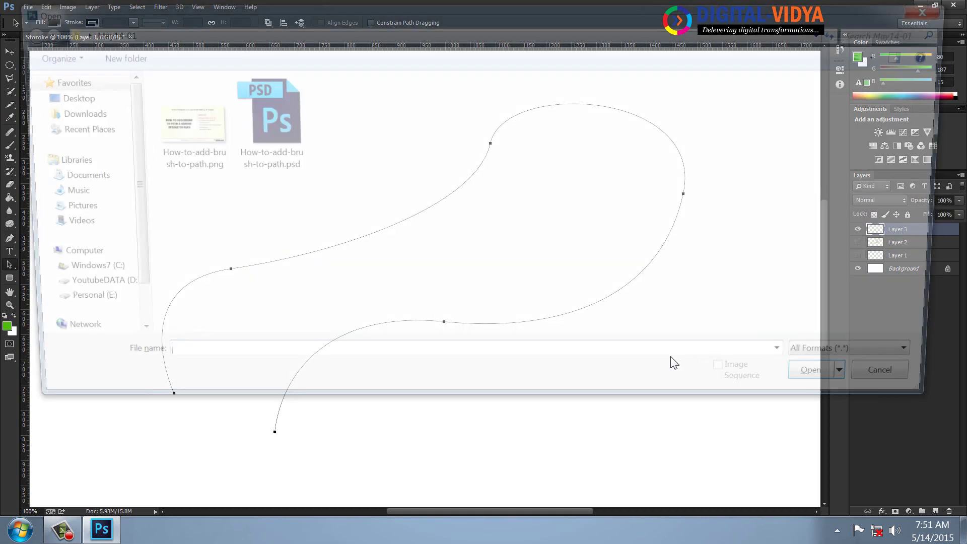
left_click(76, 306)
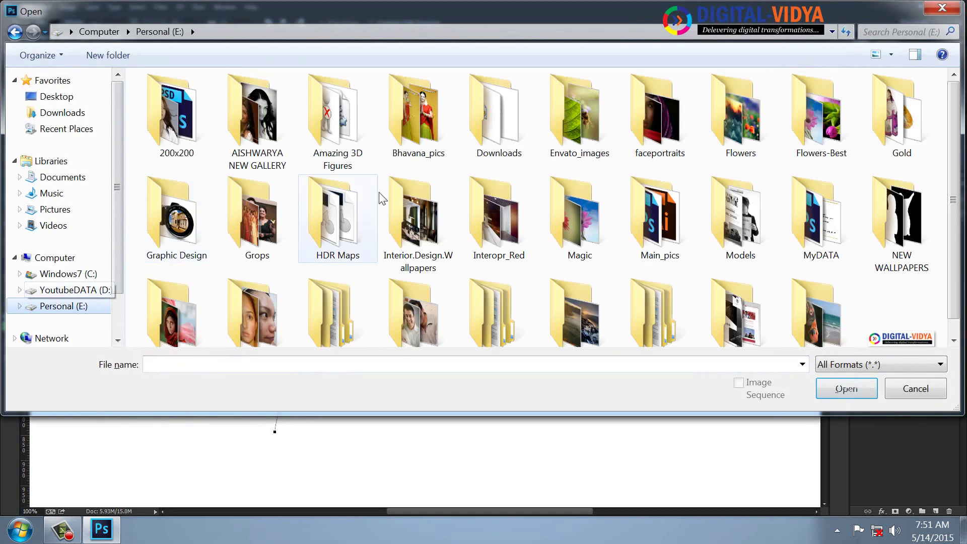
double_click(571, 229)
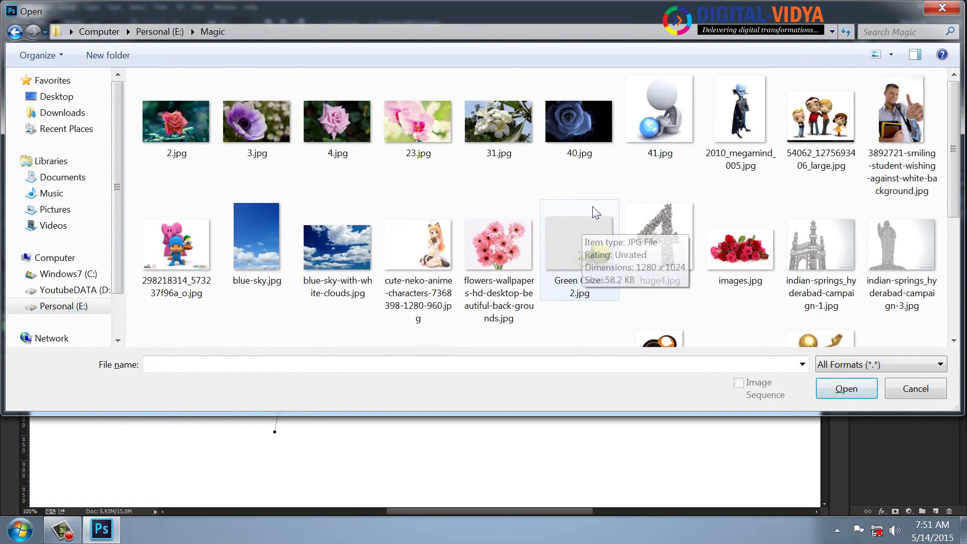
scroll(806, 218, "down", 4)
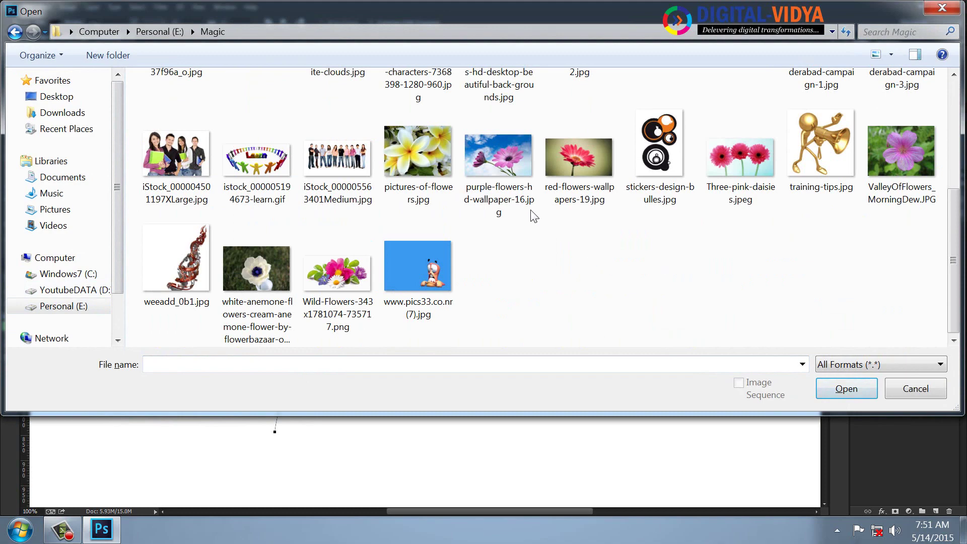
double_click(414, 137)
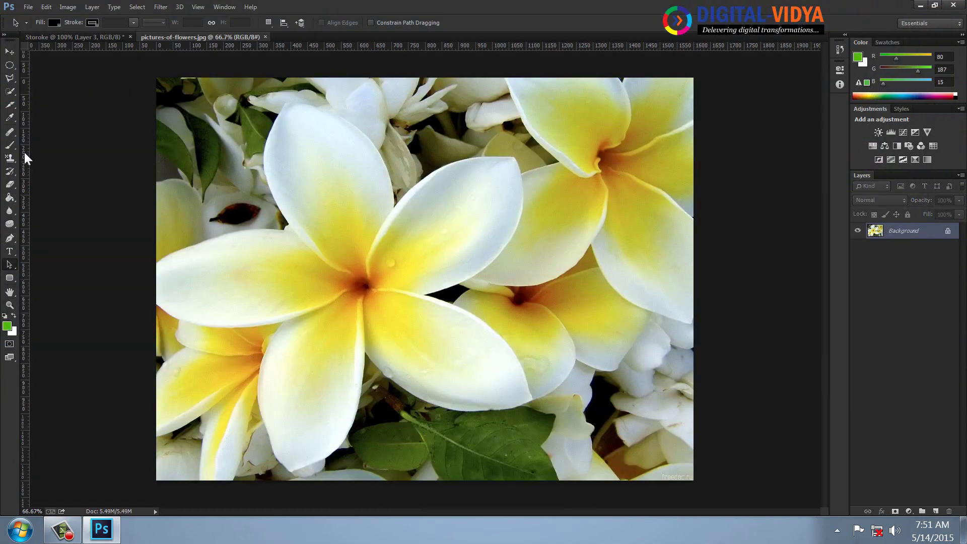
Step: Set up the Clone Stamp with the 69 px spatter brush preset, then return to Storoke
left_click(10, 159)
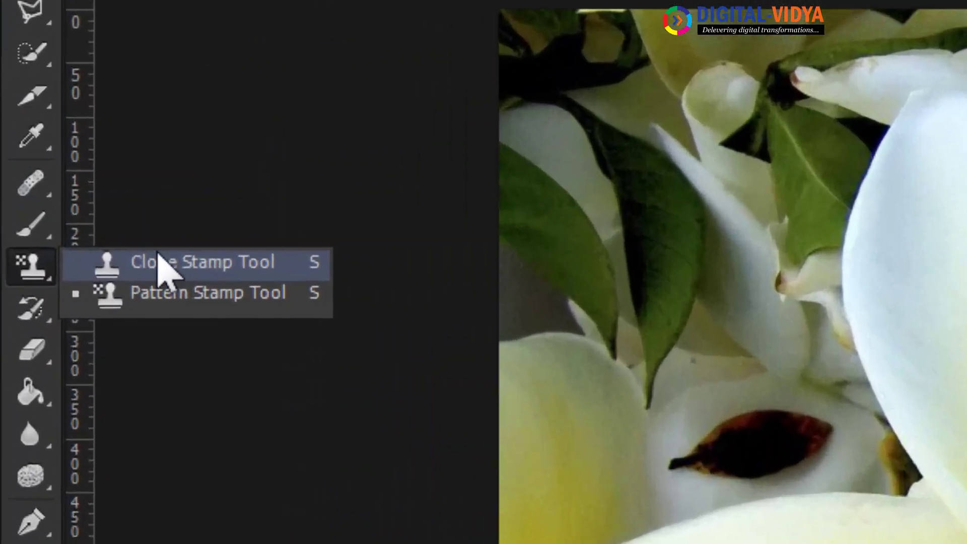
left_click(51, 156)
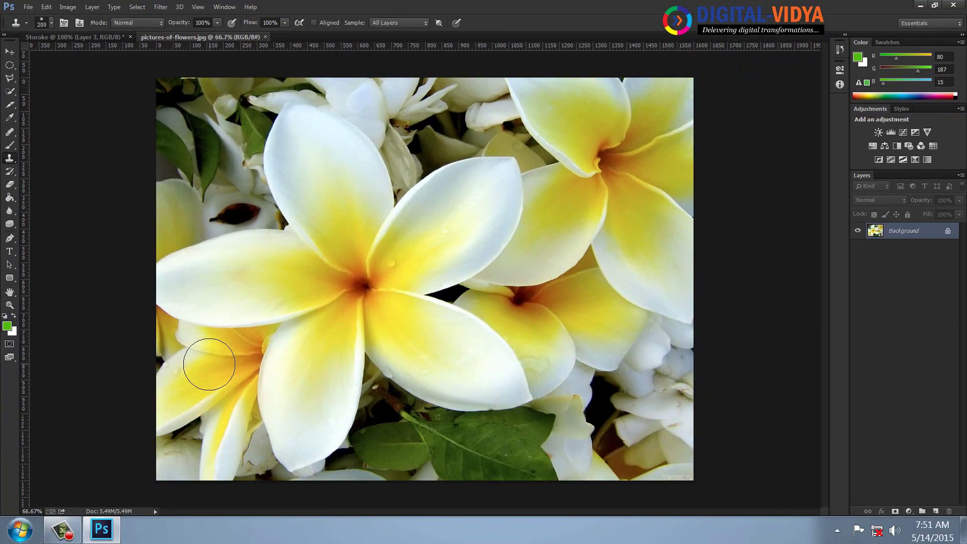
left_click(52, 18)
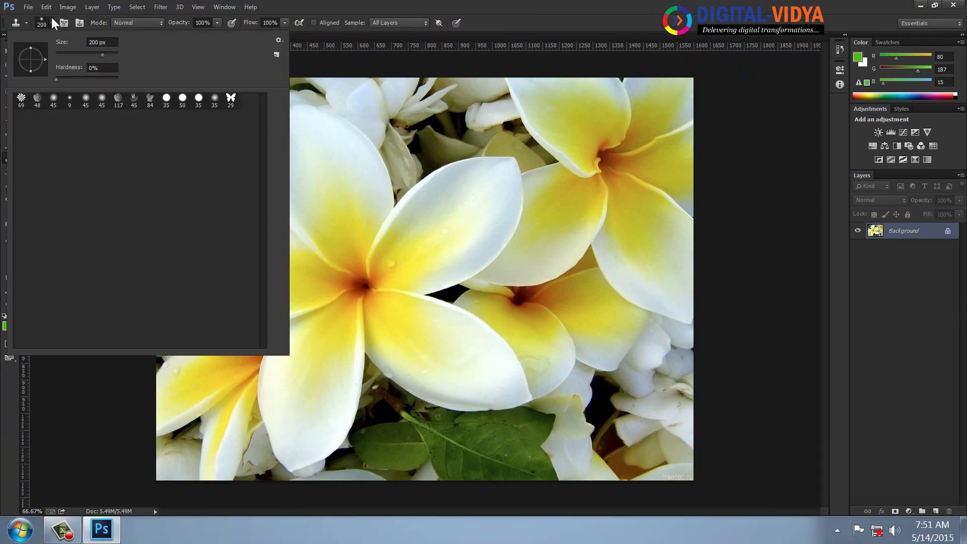
double_click(21, 102)
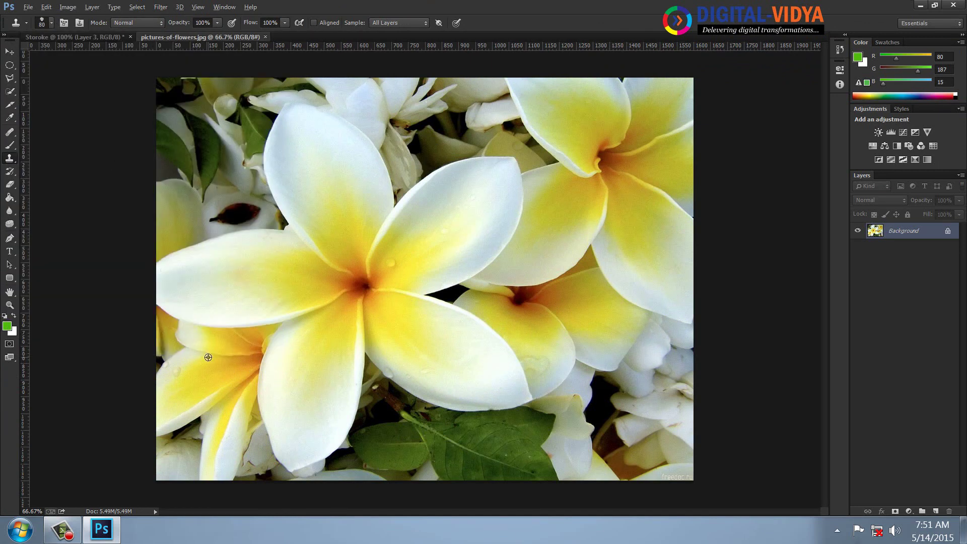
left_click(75, 36)
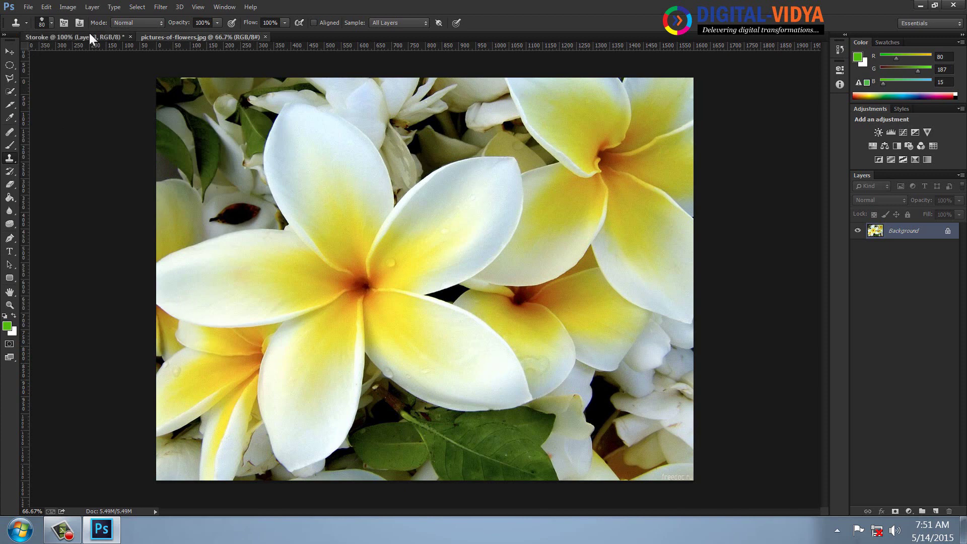
Step: Stroke the curved path with the Clone Stamp tool, then hide Layer 3
left_click(9, 265)
right_click(424, 217)
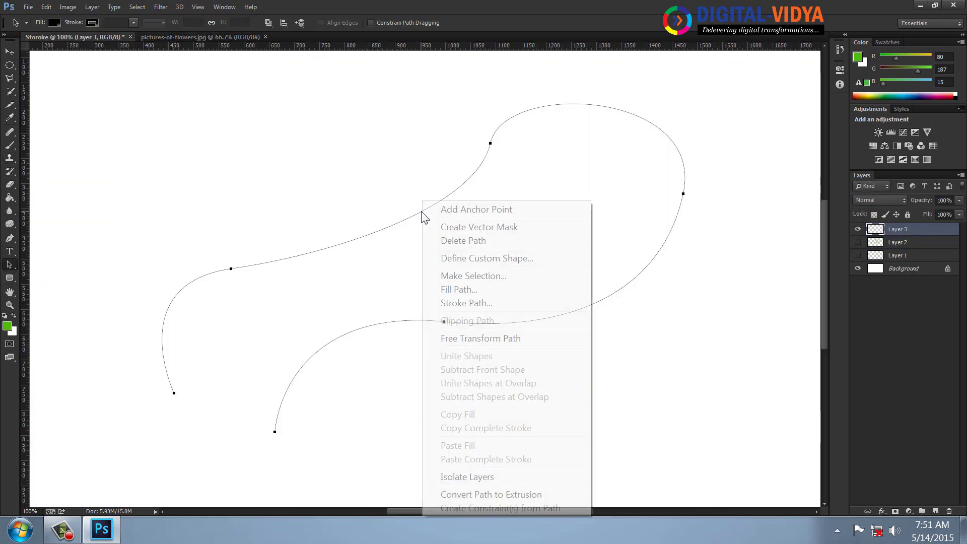
left_click(459, 303)
left_click(610, 101)
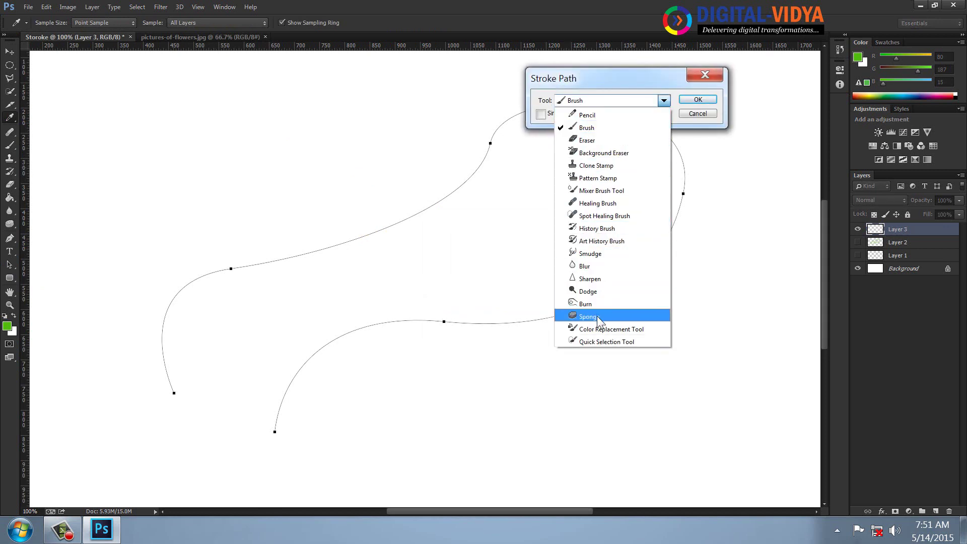
left_click(607, 165)
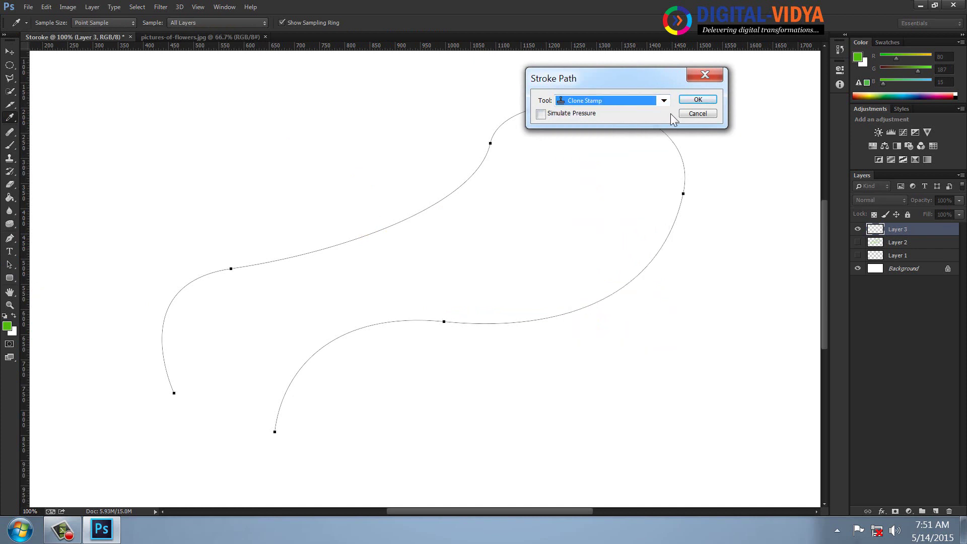
left_click(692, 103)
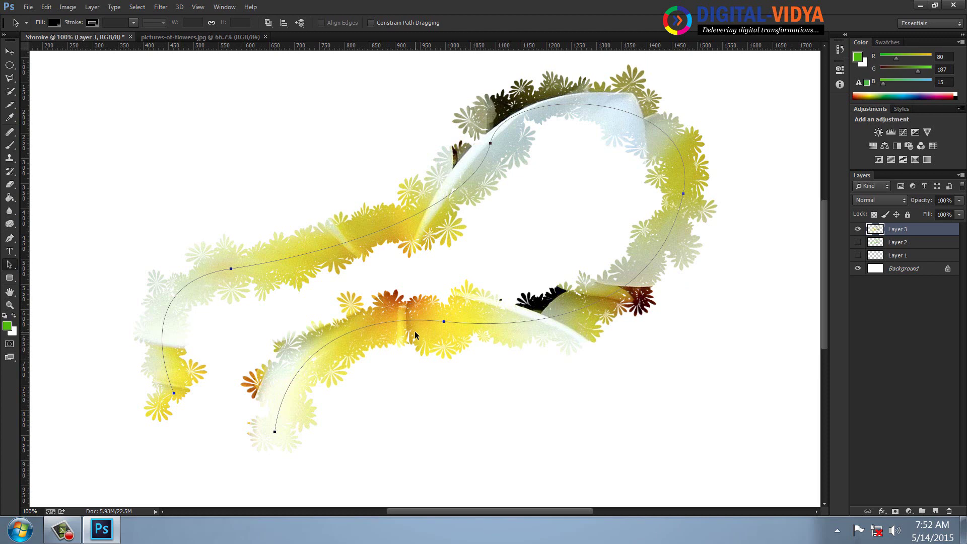
left_click(857, 231)
Step: Hide the work path and type a '/' text layer at 1000 pt font size
left_click(411, 243)
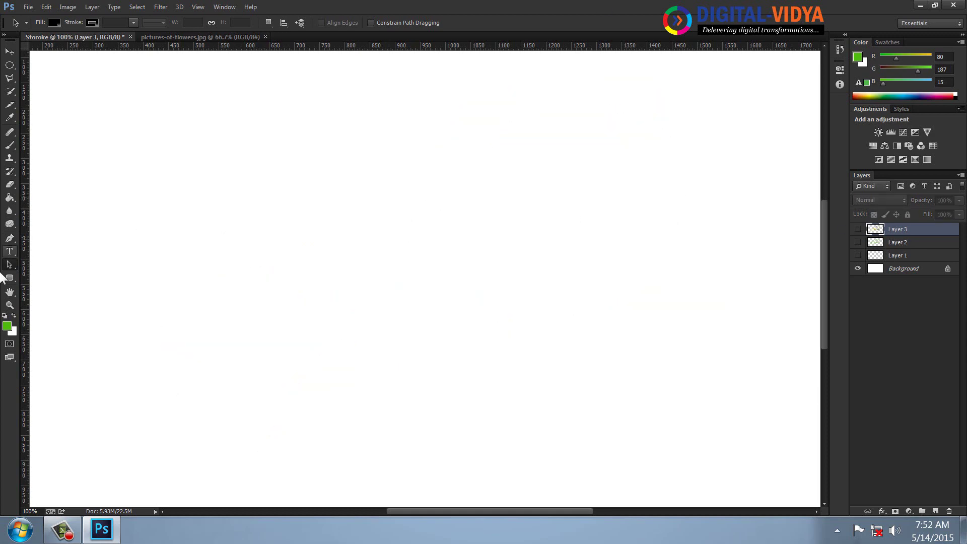
left_click(9, 251)
left_click(336, 274)
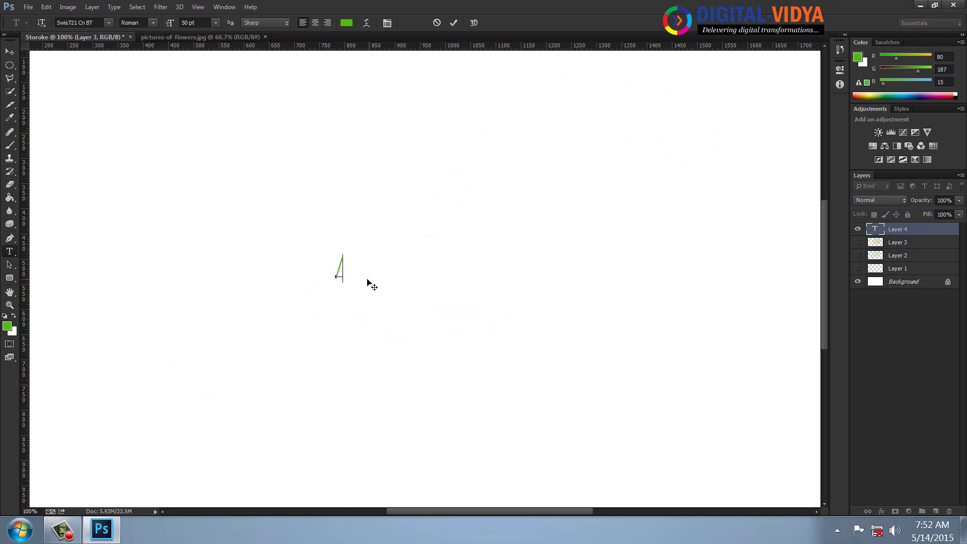
key("ctrl+a")
left_click(204, 20)
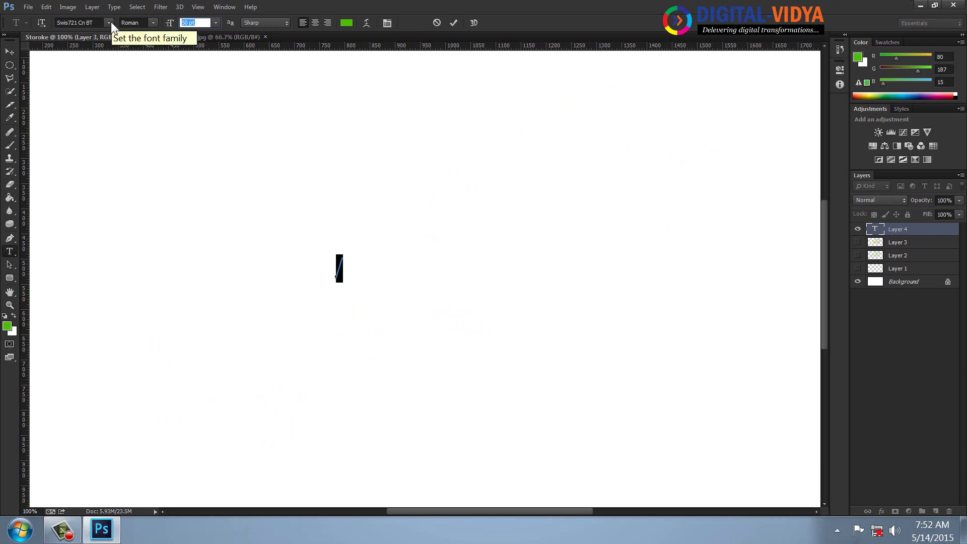
type("700")
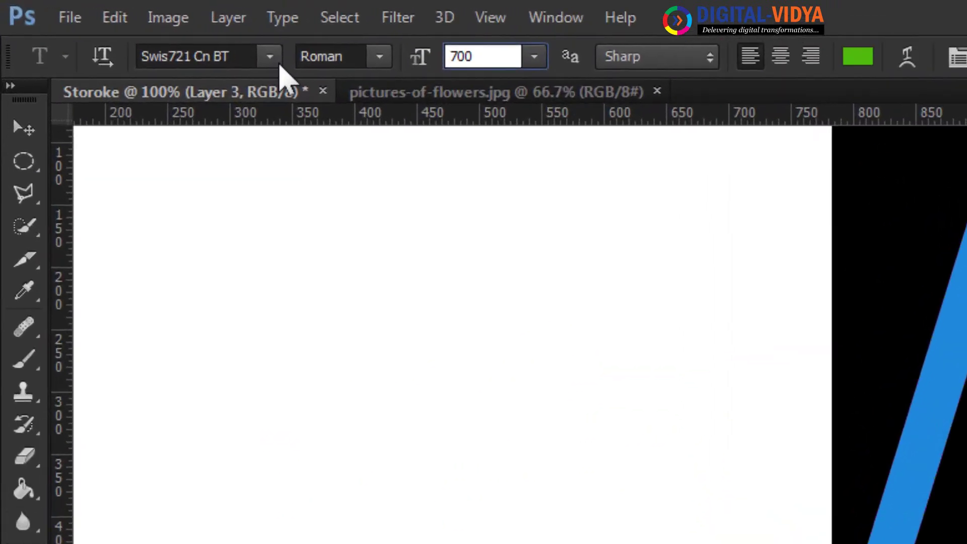
key("Return")
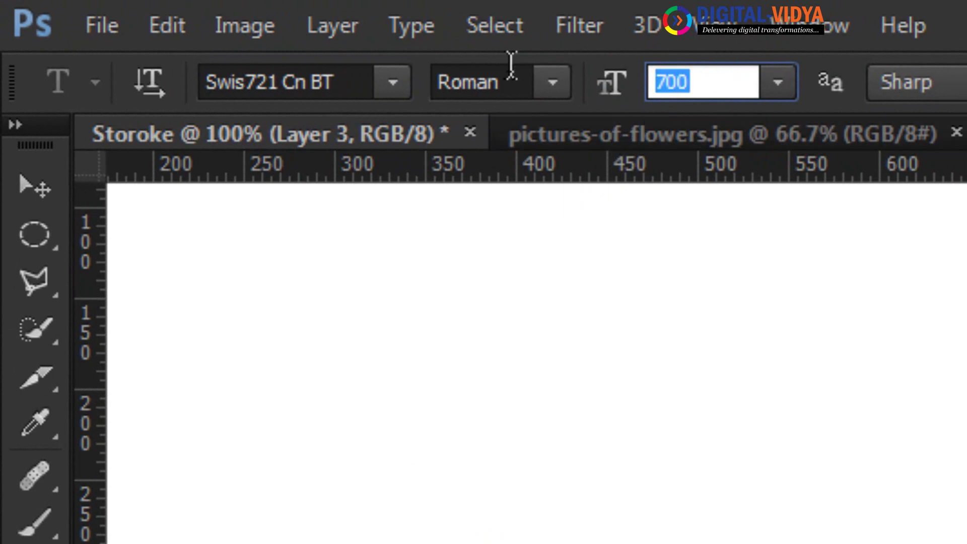
type("1000")
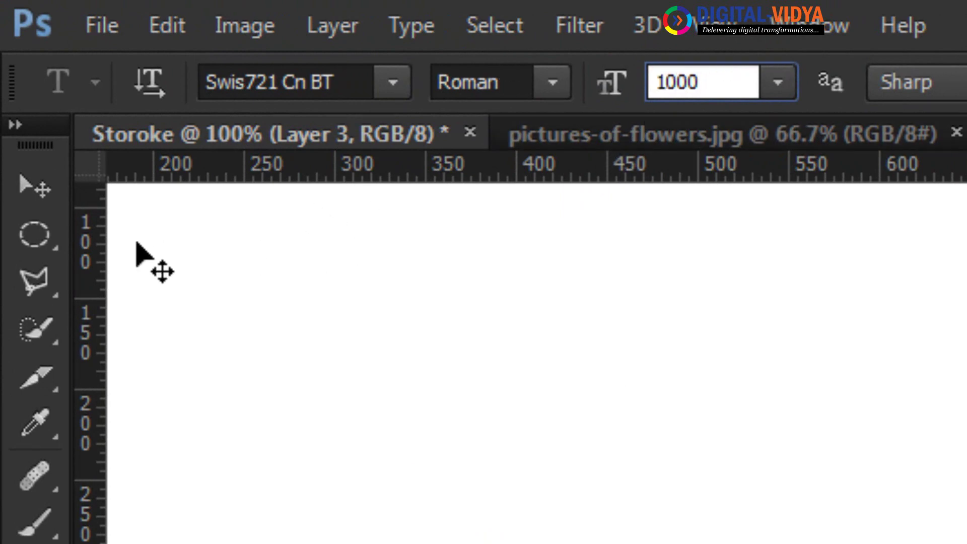
key("ctrl+Return")
key("v")
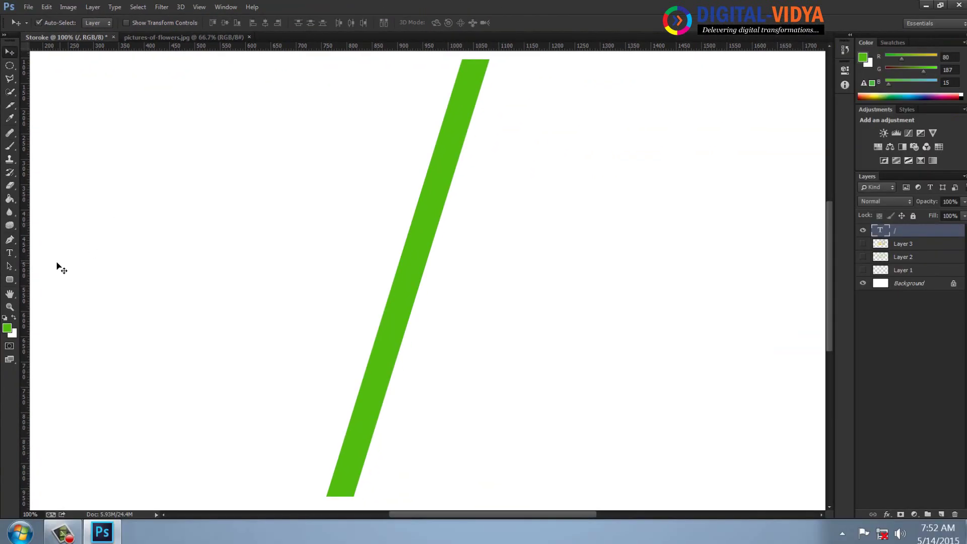
Step: Change the text layer's font to Wingdings, after briefly trying Webdings
left_click(11, 252)
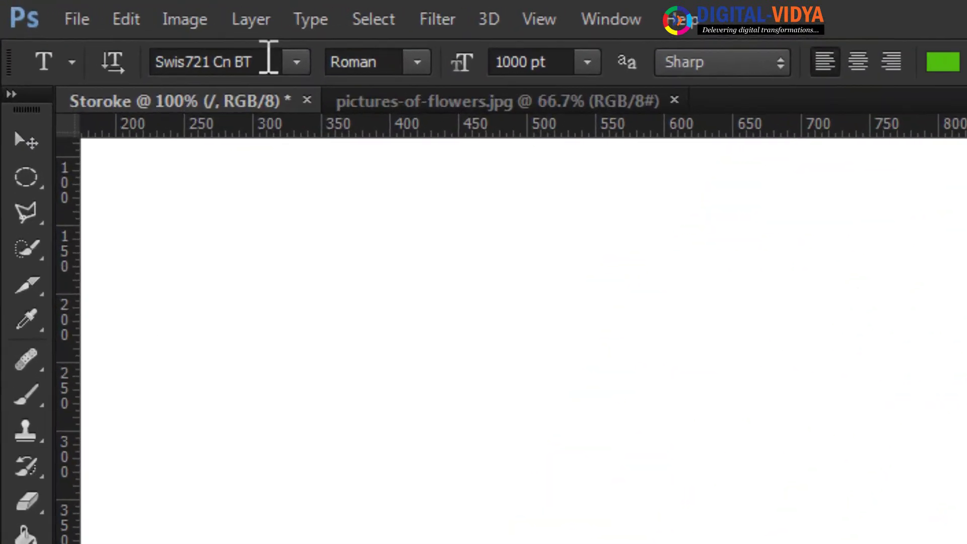
left_click(98, 23)
type("Wingdings")
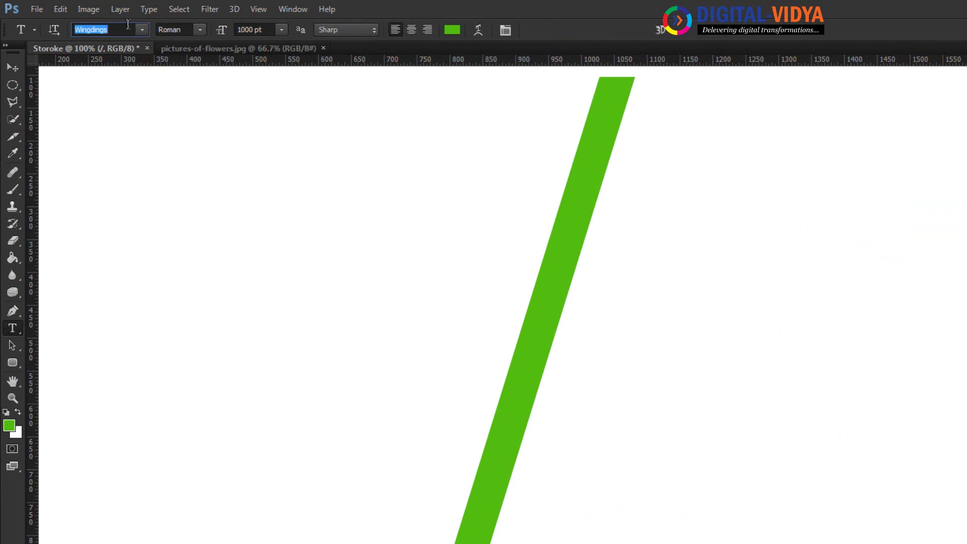
key("Return")
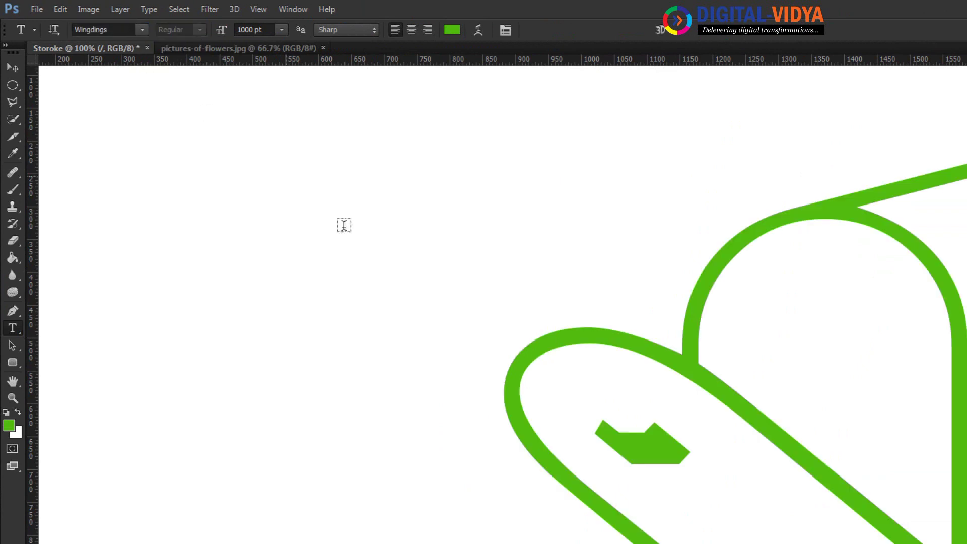
left_click(104, 33)
key("Down")
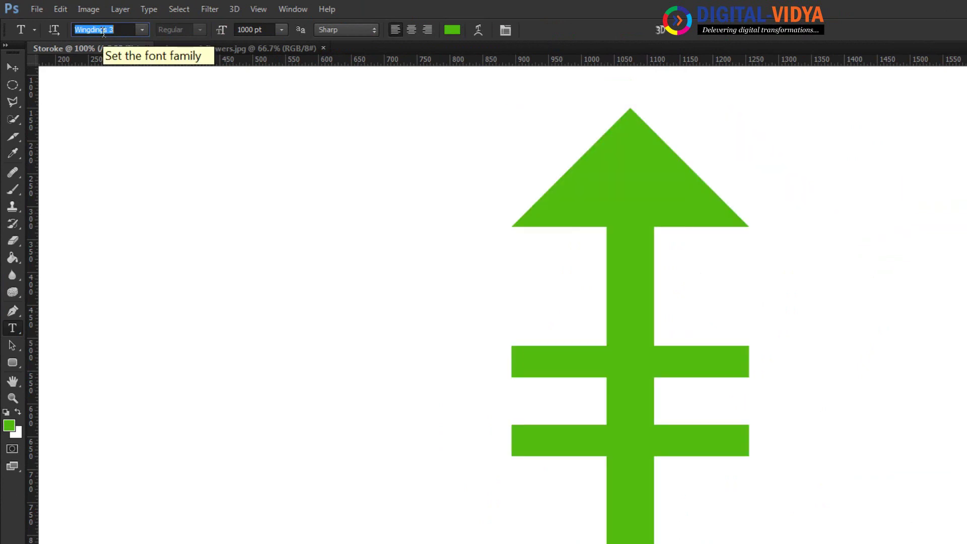
type("Web")
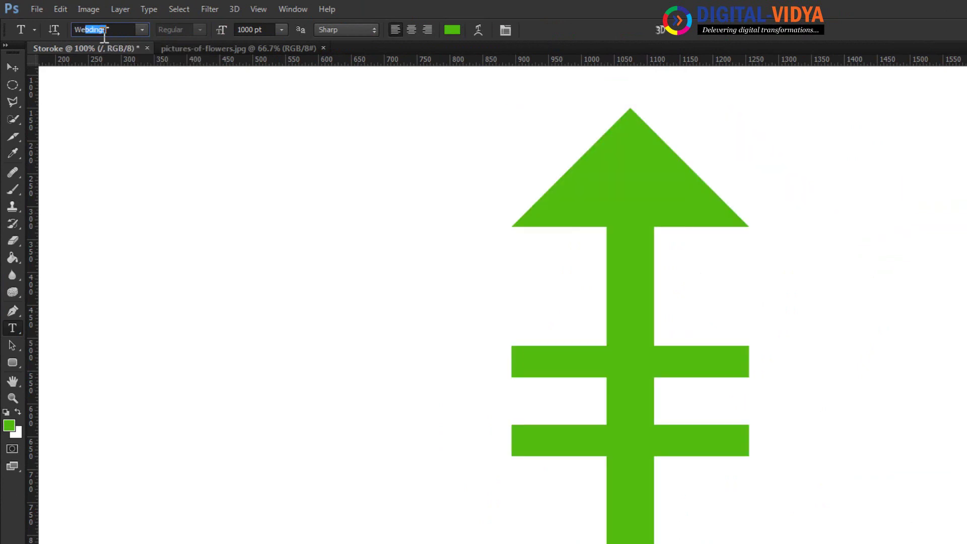
key("Return")
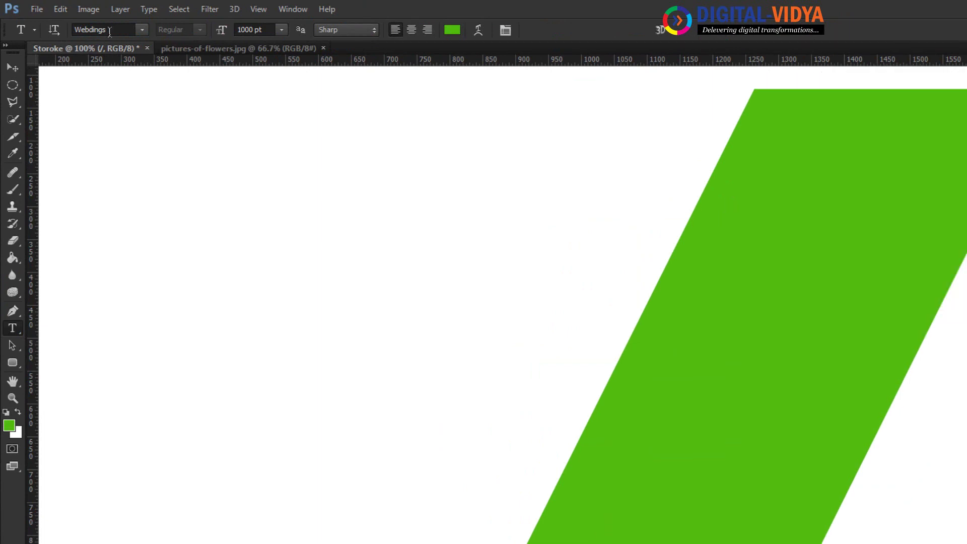
key("ctrl+minus")
key("ctrl+minus")
left_click(117, 28)
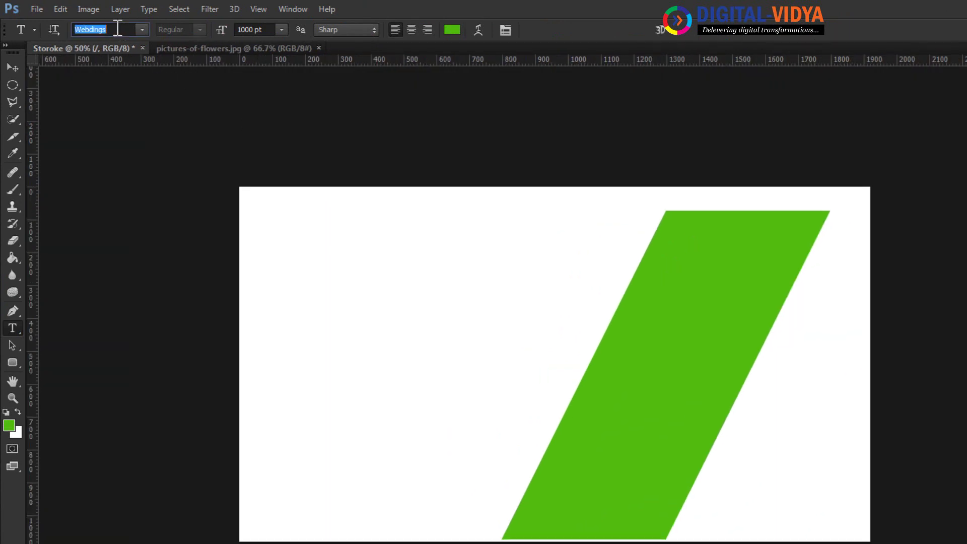
type("Wing")
key("Return")
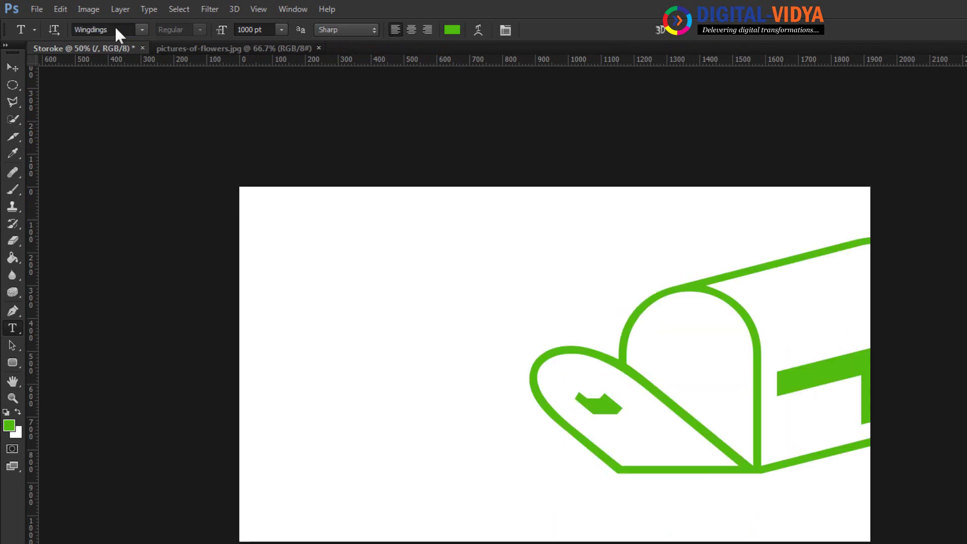
Step: Replace the glyph with the '\' character to get the Om symbol and commit it
left_click(555, 392)
key("ctrl+a")
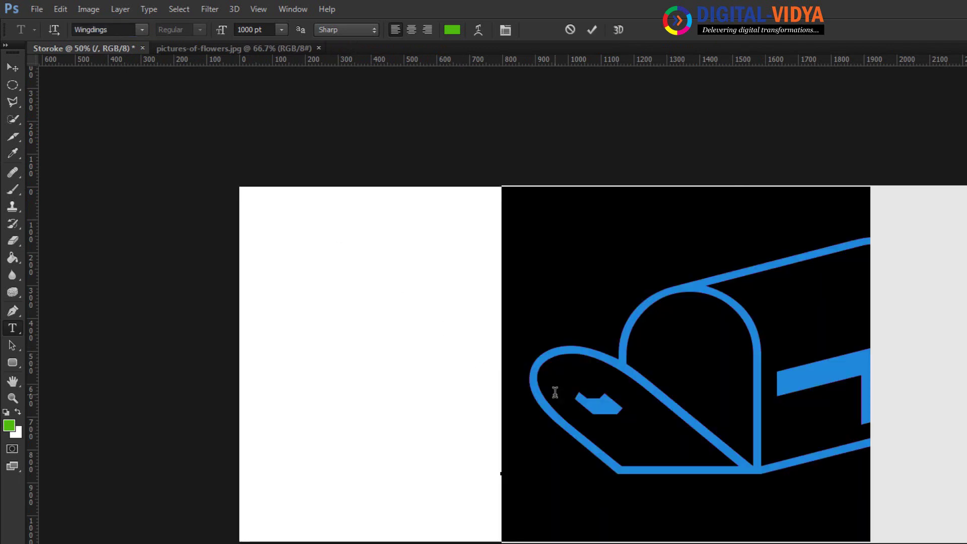
key("BackSpace")
type("\\")
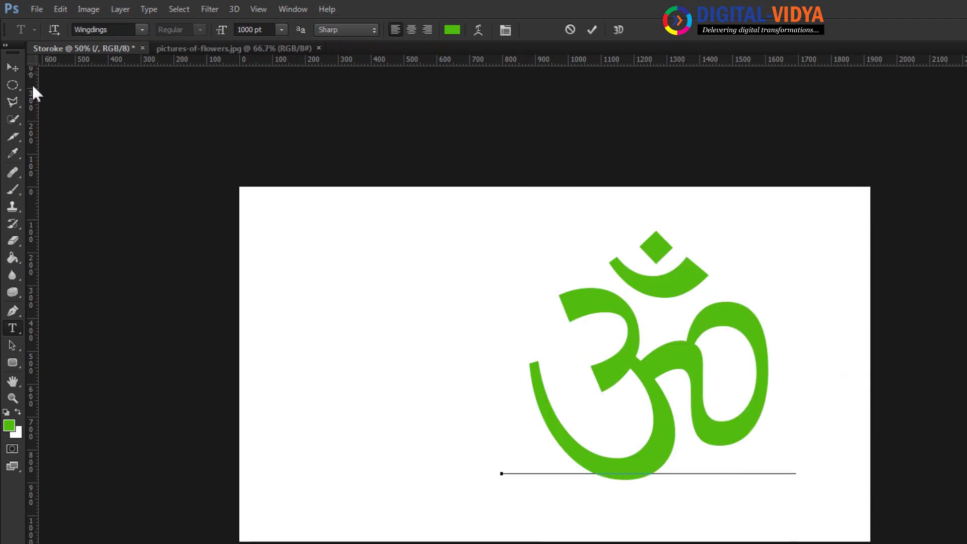
left_click(12, 67)
Step: Move the green Om glyph up and to the left on the canvas
scroll(736, 367, "up", 2)
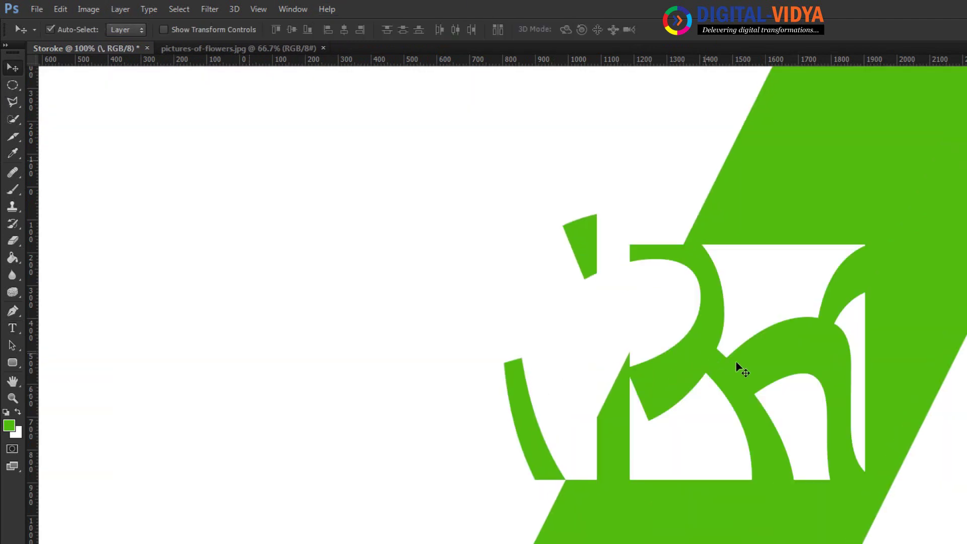
left_click_drag(770, 372, 594, 358)
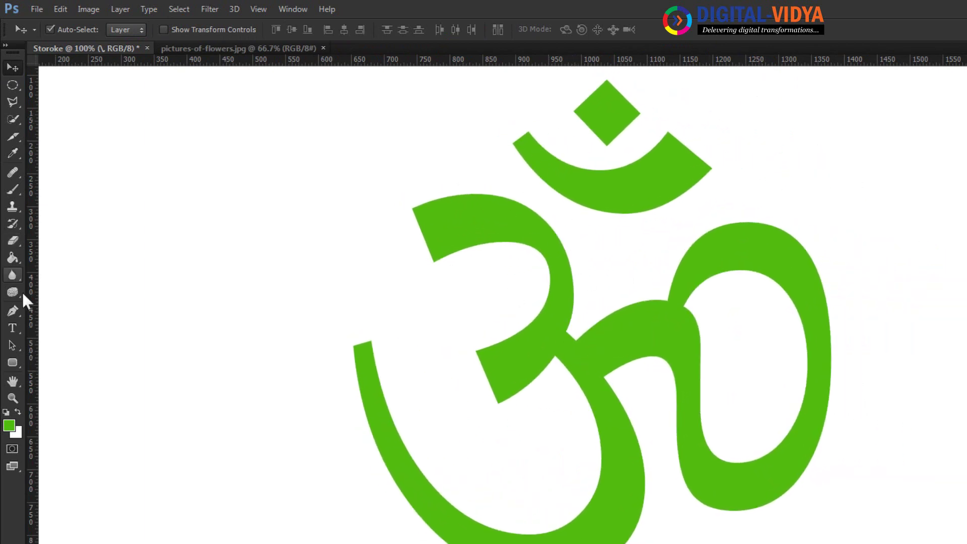
left_click(13, 329)
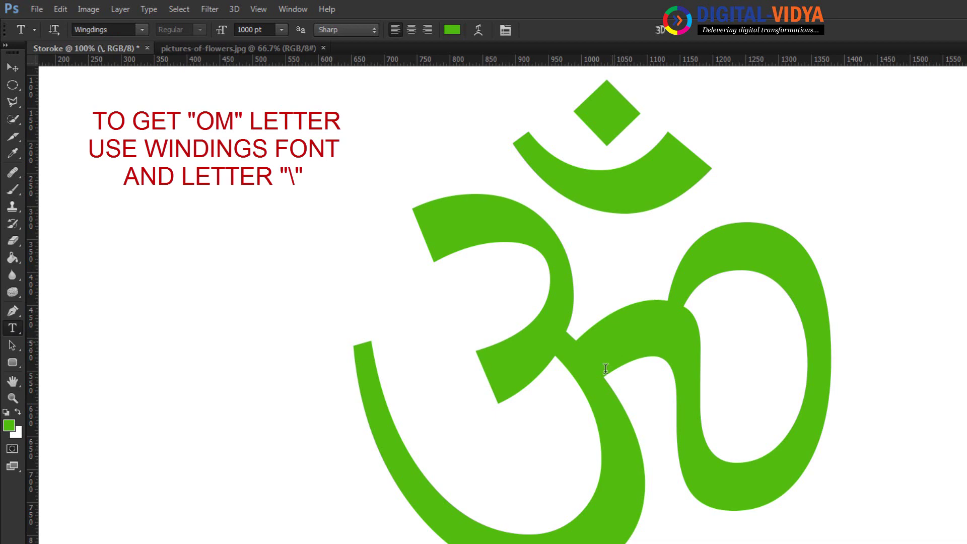
left_click(9, 66)
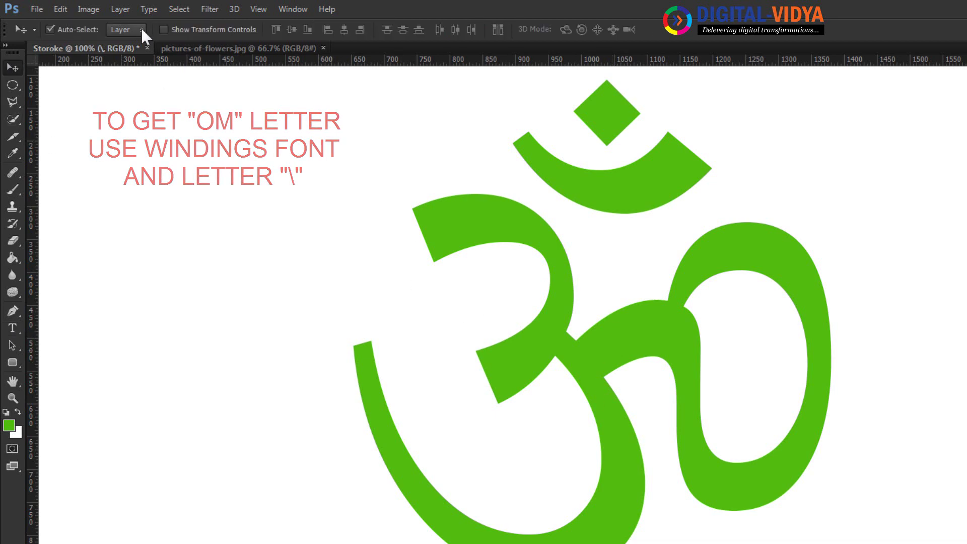
Step: Look through the Layer menu, then bring up the Type menu
left_click(125, 8)
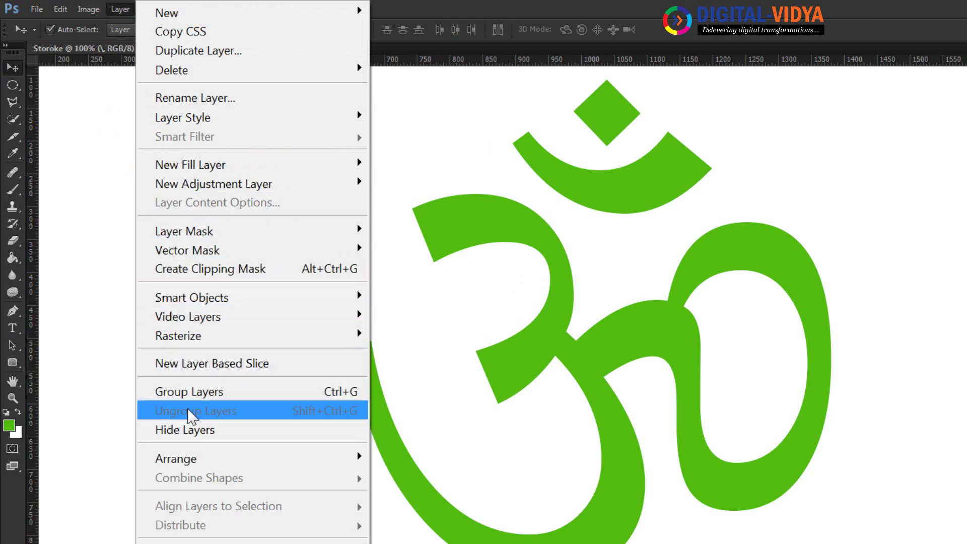
mouse_move(212, 315)
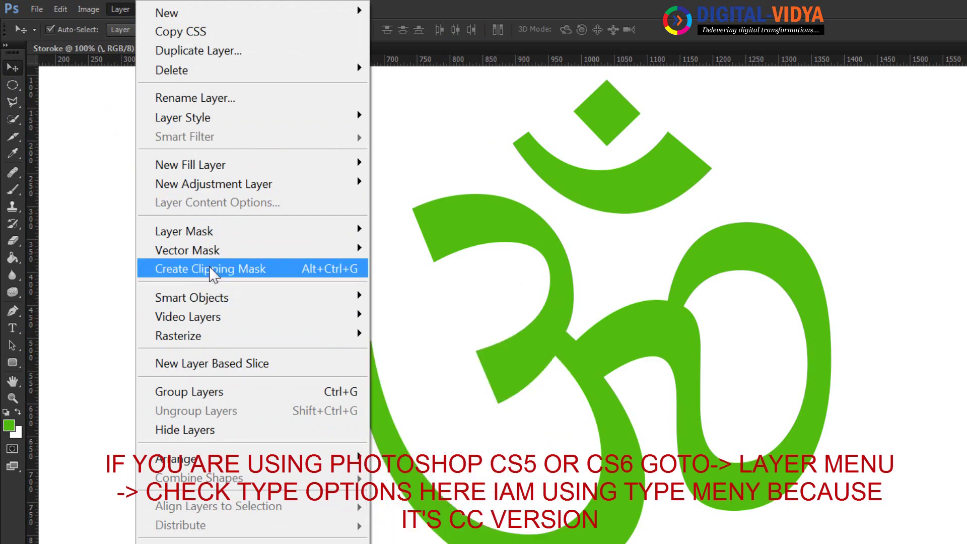
key("Escape")
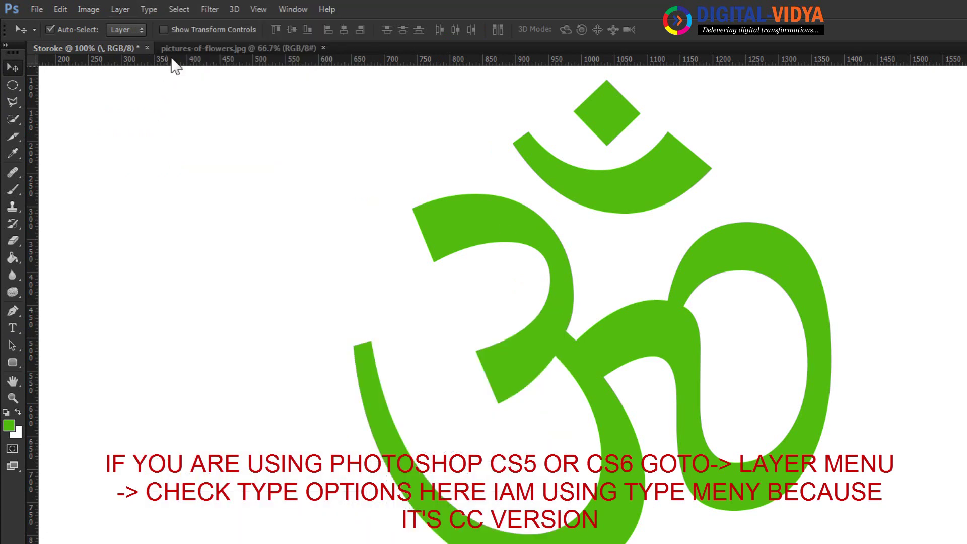
left_click(130, 8)
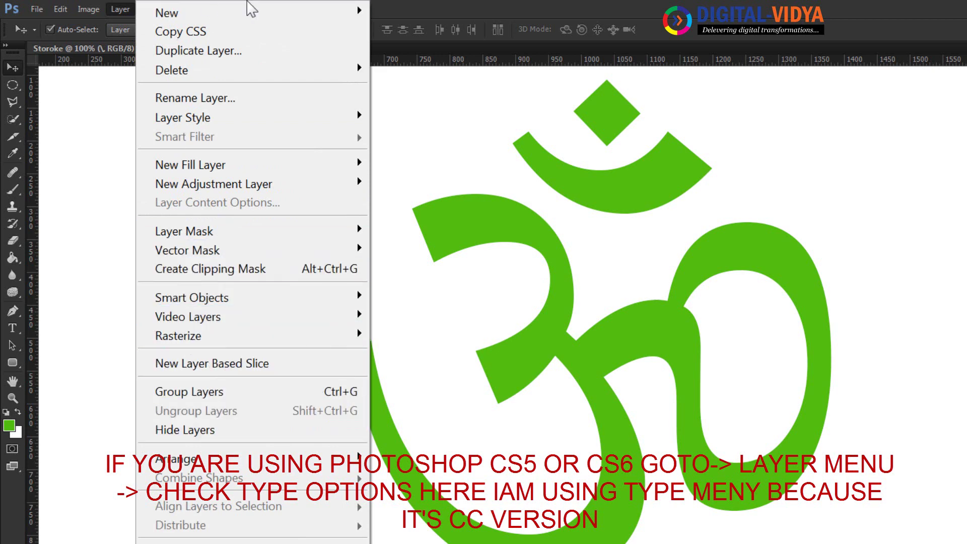
left_click(563, 1)
left_click(149, 13)
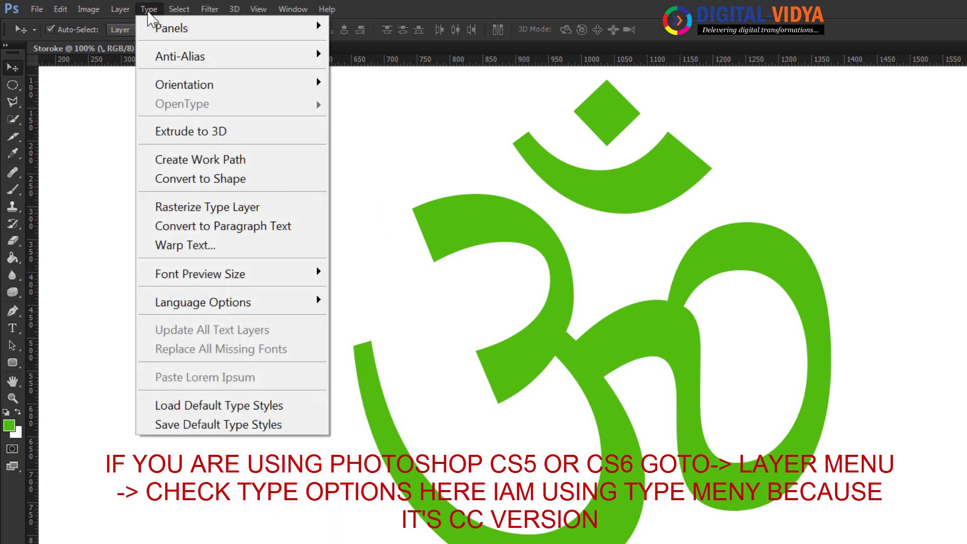
Step: Create a work path from the Om text, then try and undo a clone-stamp stroke
left_click(220, 158)
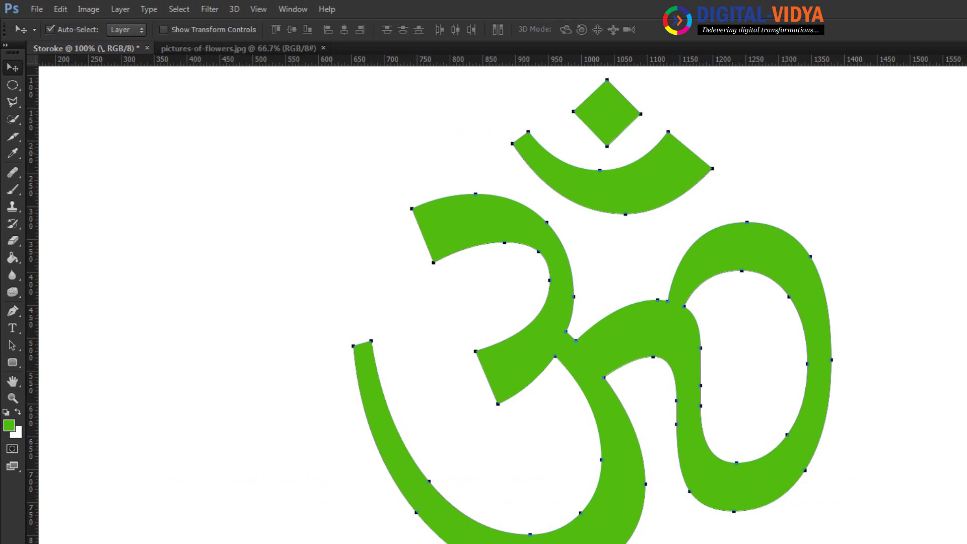
key("Delete")
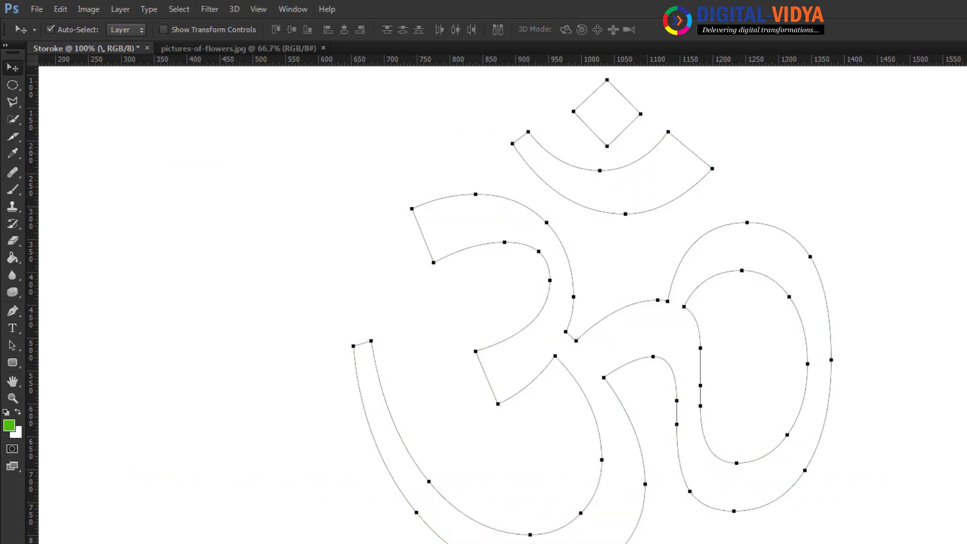
left_click(12, 345)
right_click(463, 218)
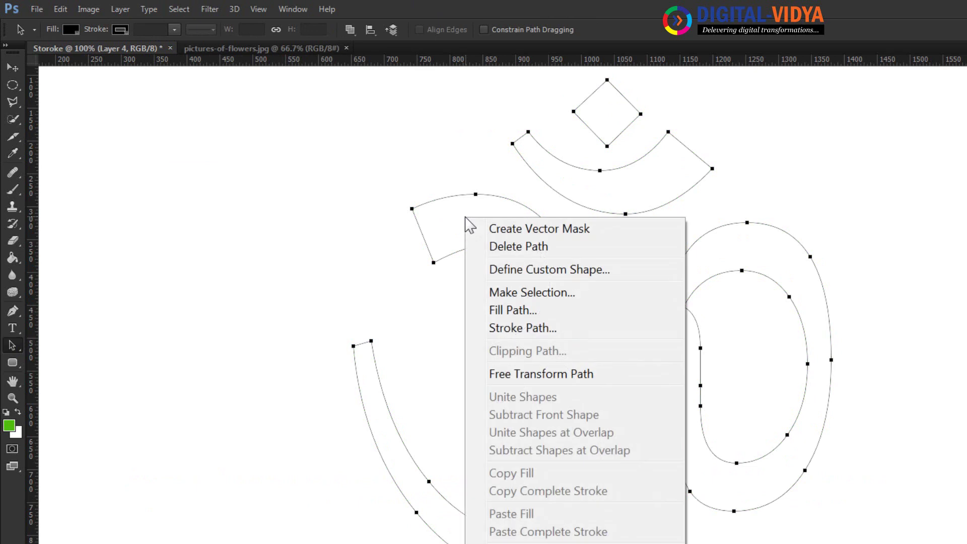
left_click(515, 329)
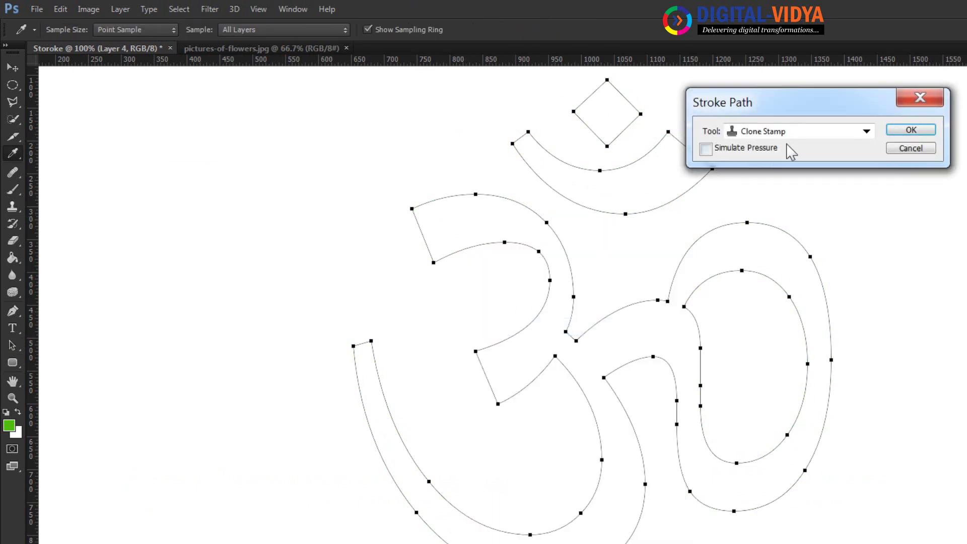
left_click(911, 130)
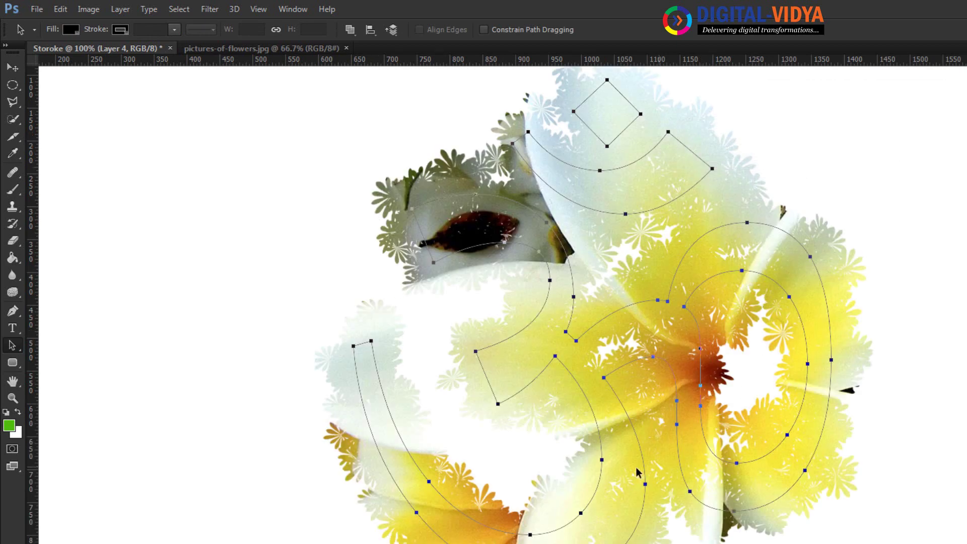
key("ctrl+z")
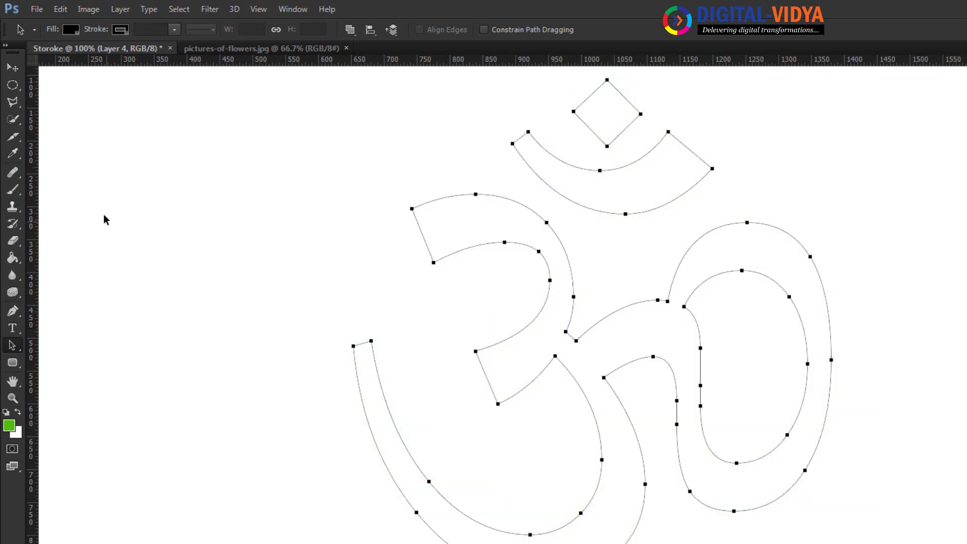
Step: Choose the butterfly brush tip with magenta foreground and purple background colours
left_click(12, 191)
left_click(67, 30)
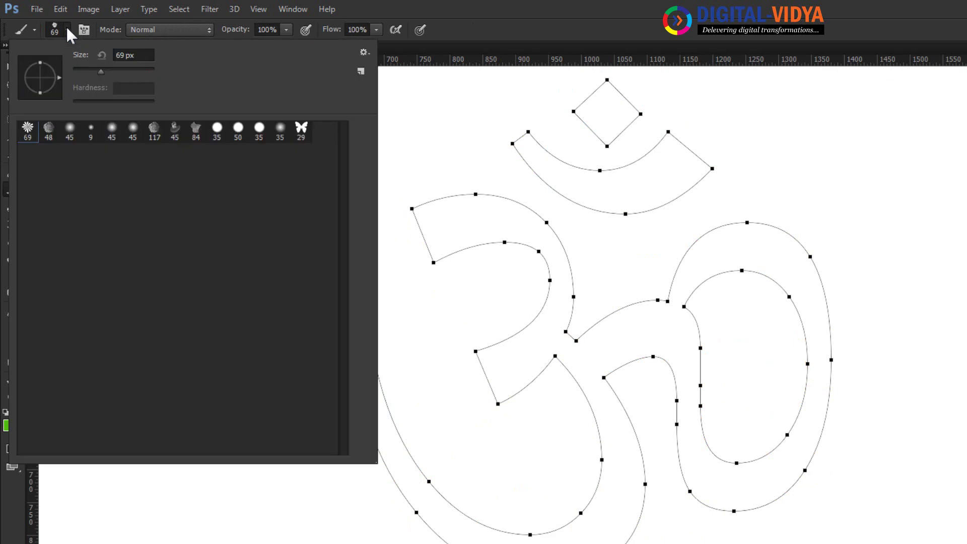
double_click(301, 130)
left_click(10, 428)
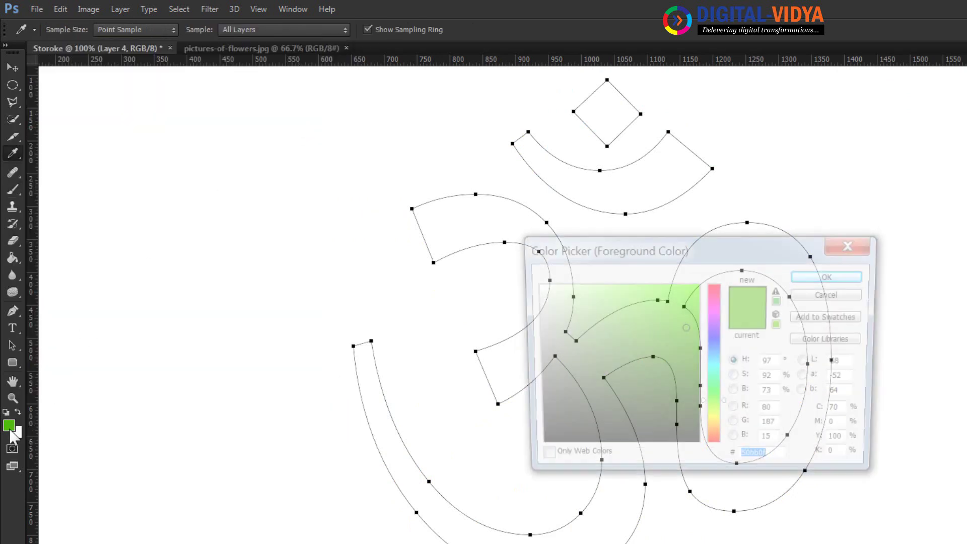
left_click(714, 302)
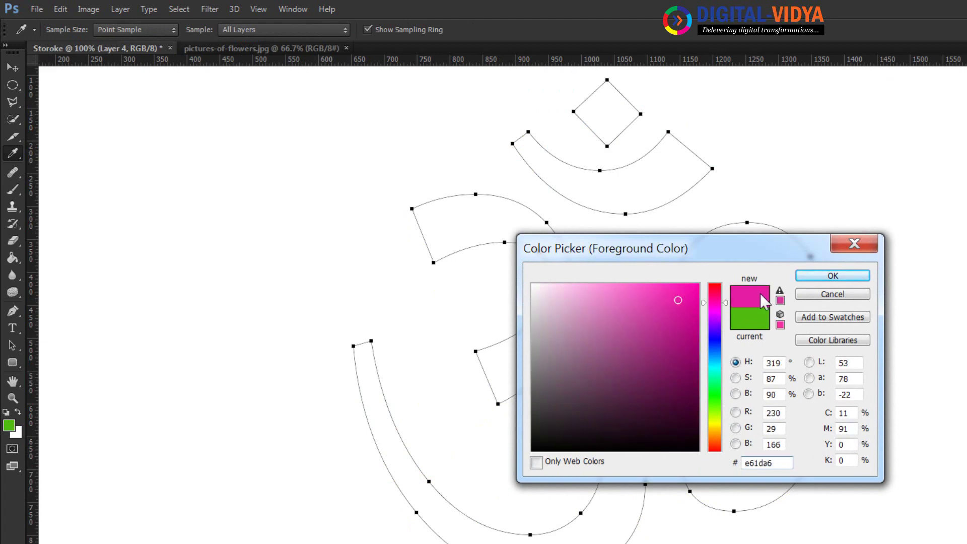
left_click(833, 275)
left_click(16, 432)
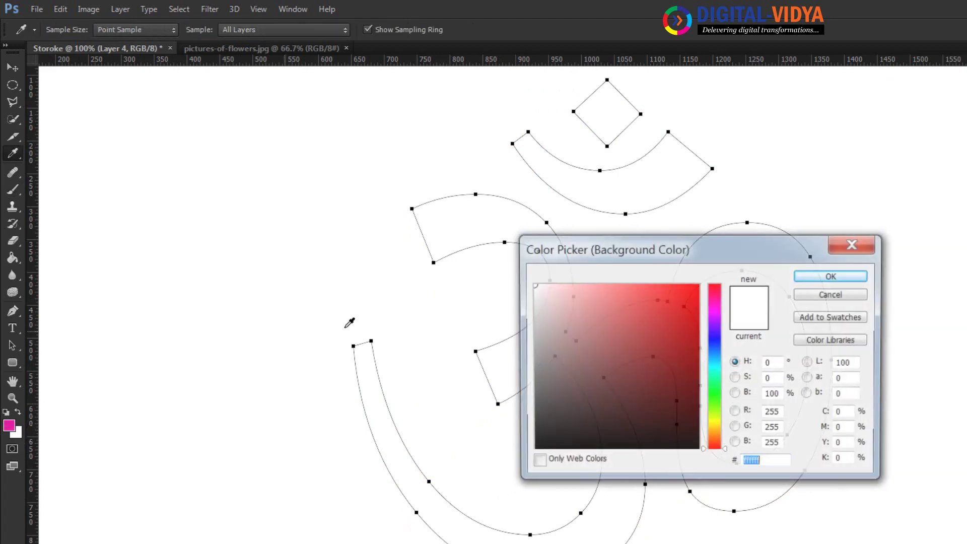
left_click(714, 312)
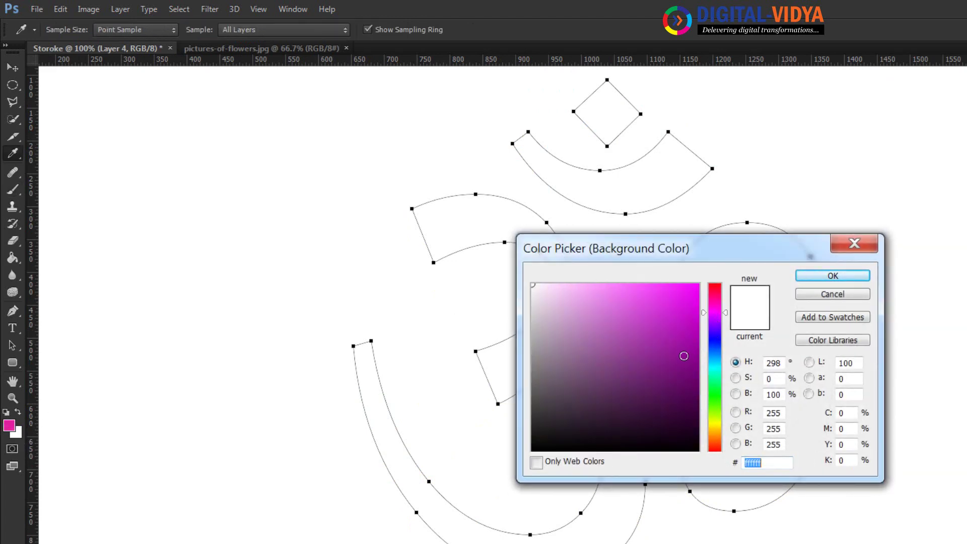
left_click(684, 356)
left_click(832, 276)
Step: Set the butterfly brush size to 15 px
key("b")
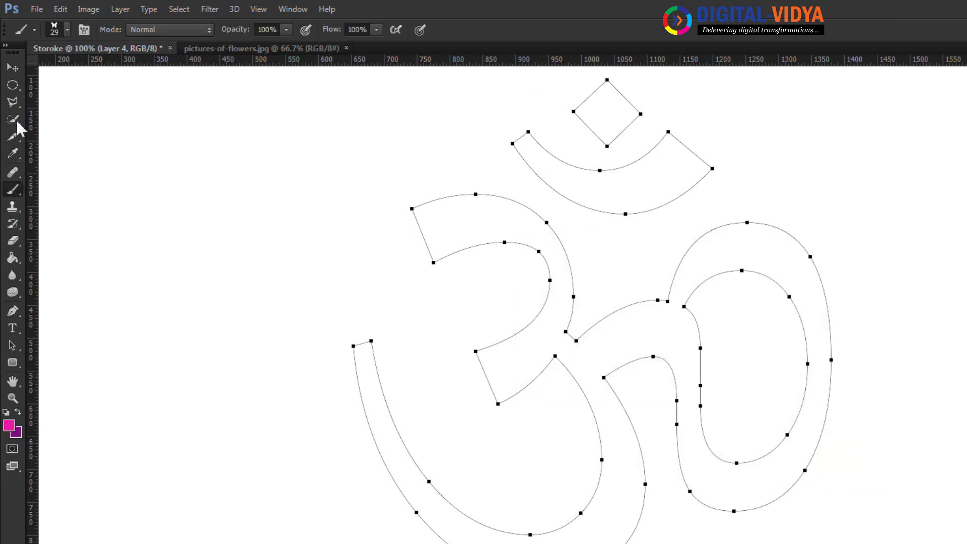
left_click(67, 31)
left_click(142, 56)
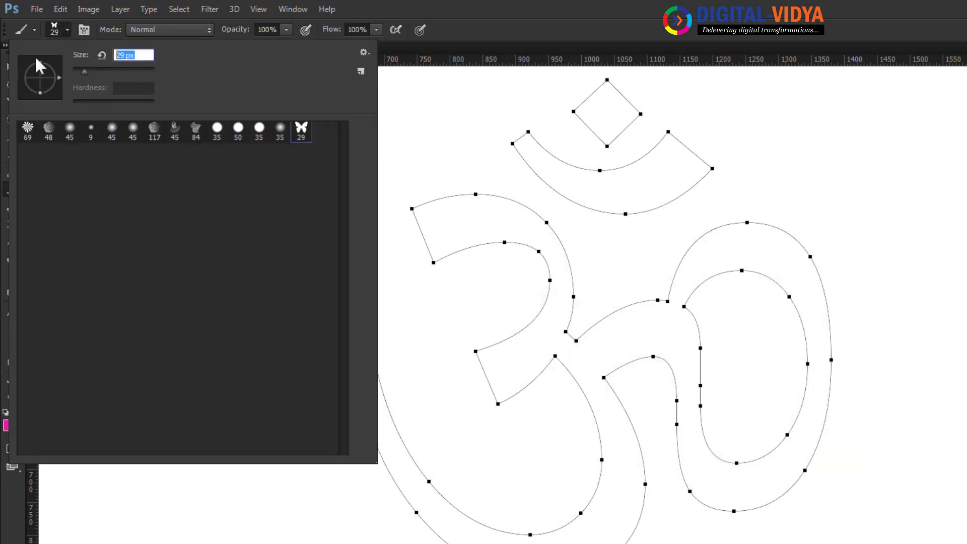
type("15")
key("Return")
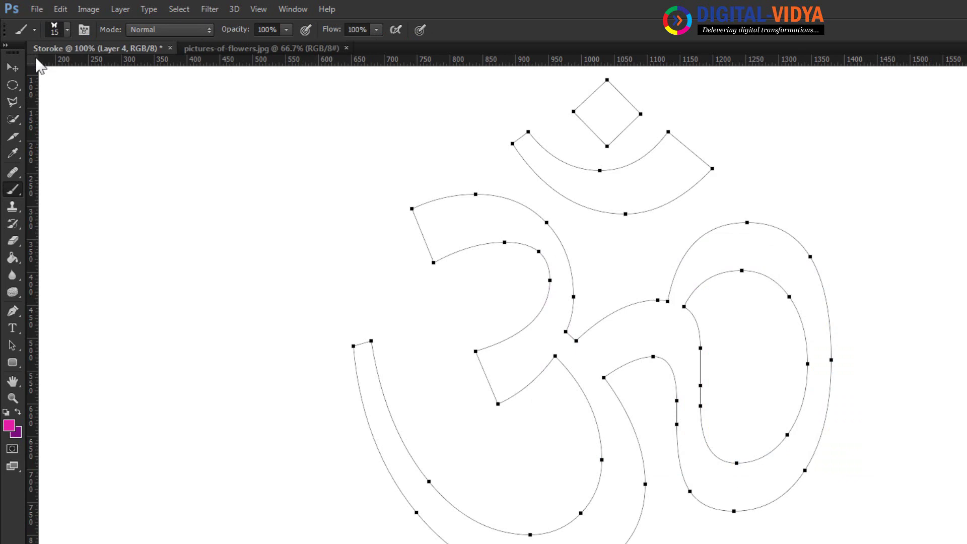
left_click(13, 346)
right_click(509, 229)
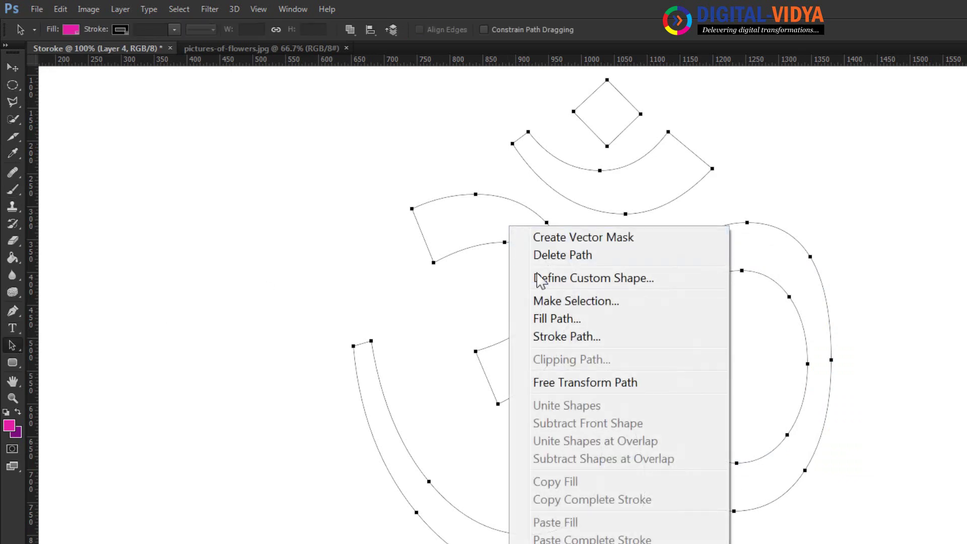
Step: Stroke the Om path with the Brush tool, then deselect the path
left_click(560, 337)
left_click(768, 133)
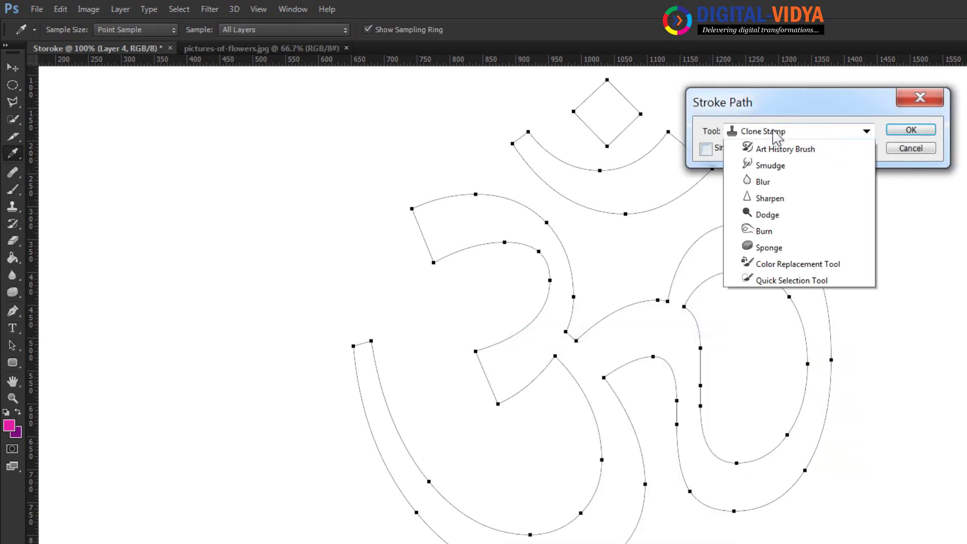
left_click(769, 168)
left_click(910, 130)
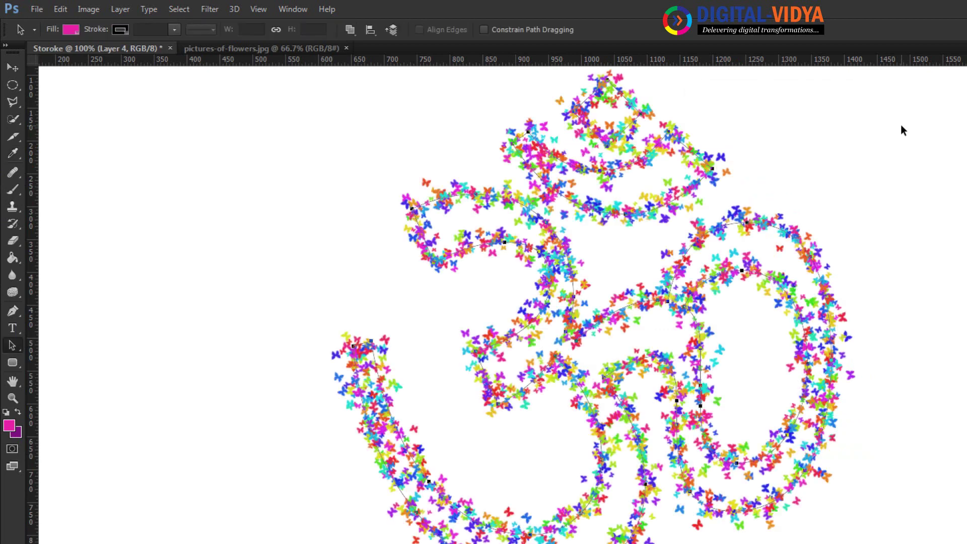
left_click(903, 156)
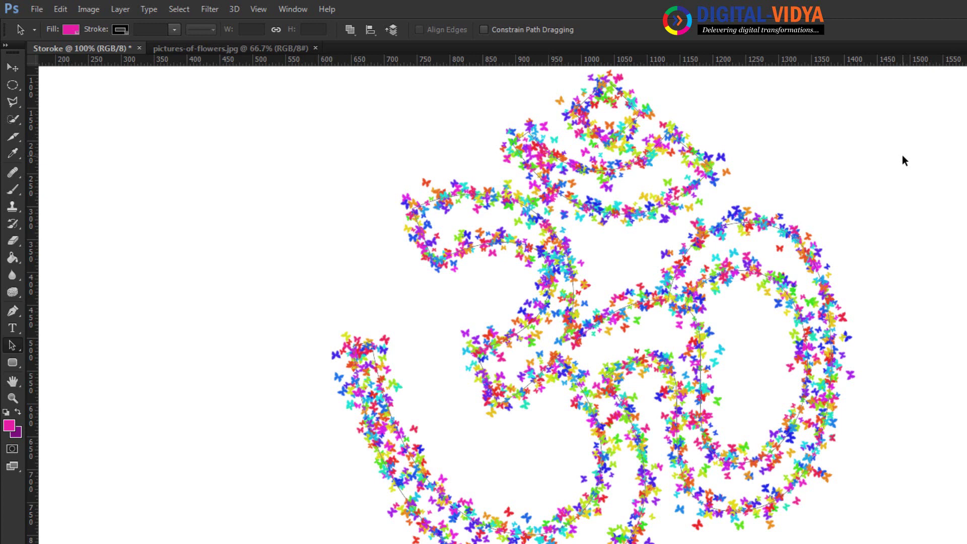
Step: Create a new 1920 × 1080 document and draw a closed, pointed leaf path with the Pen
key("ctrl+n")
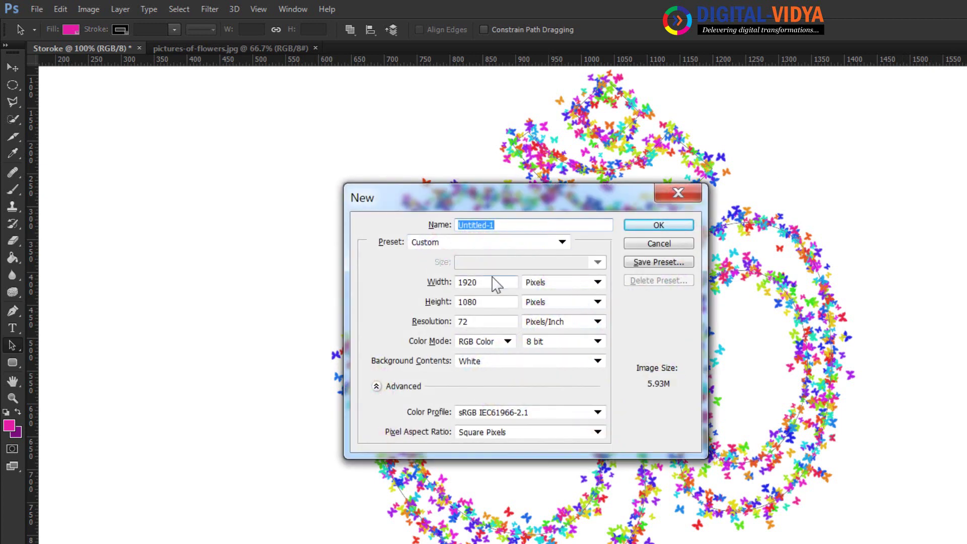
left_click(660, 225)
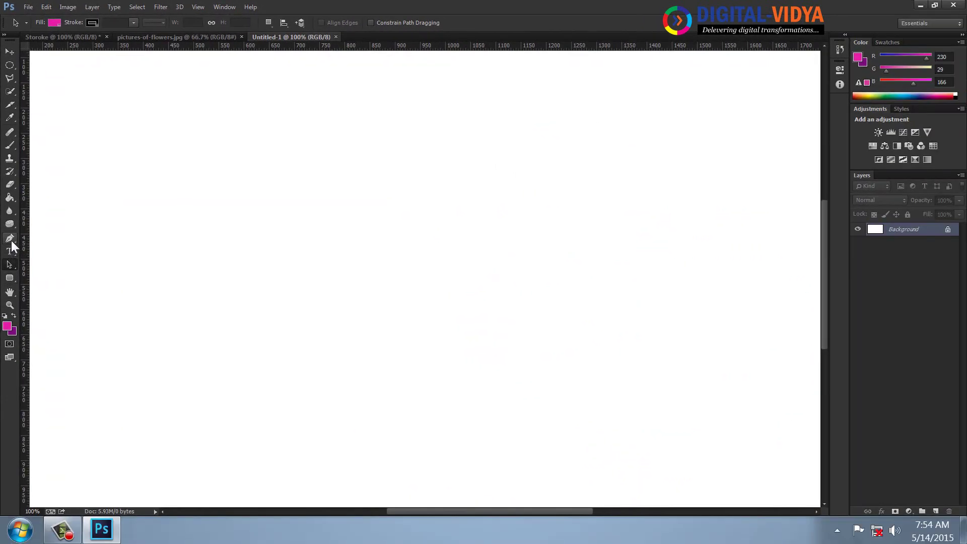
left_click(10, 239)
left_click(382, 99)
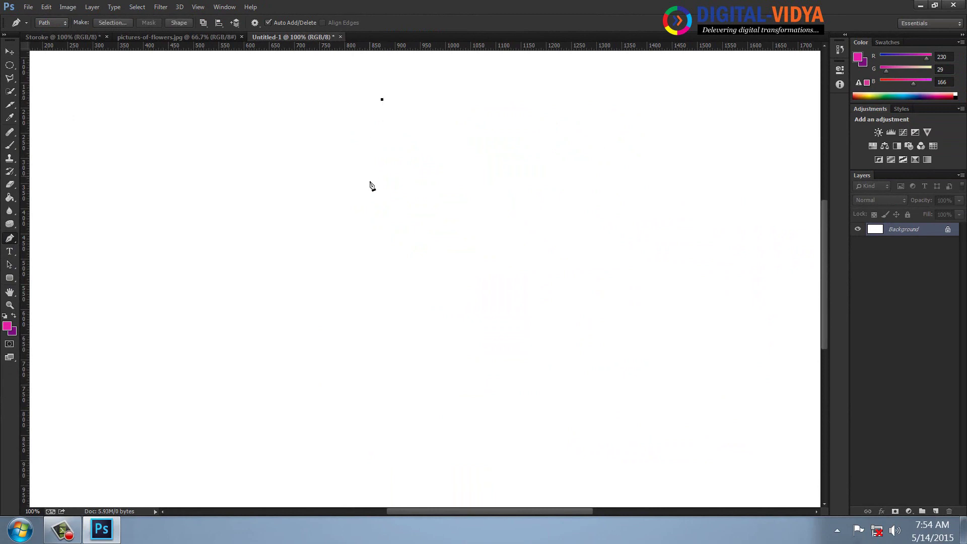
left_click_drag(377, 245, 409, 339)
left_click(377, 246, "alt")
left_click_drag(383, 100, 420, 179)
scroll(376, 119, "up", 4)
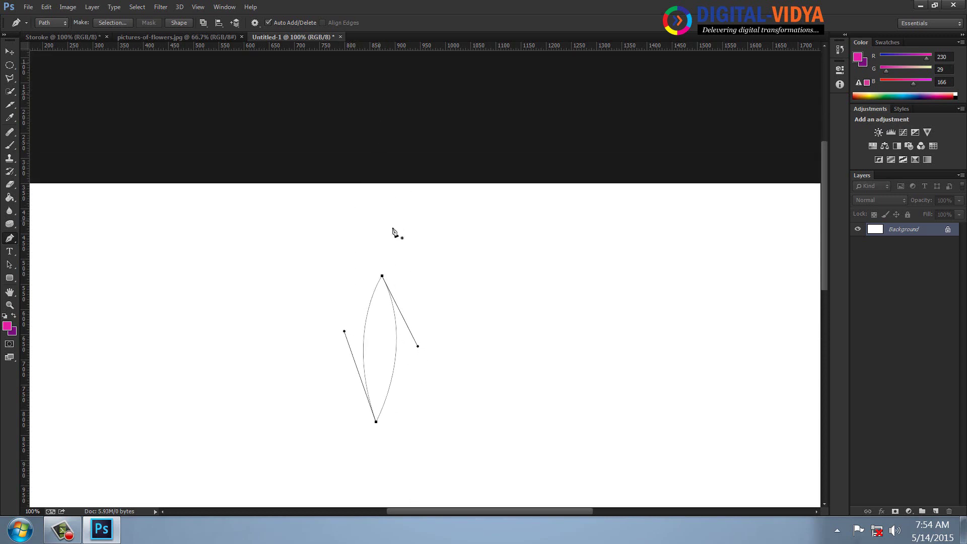
left_click(9, 264)
scroll(417, 210, "down", 5)
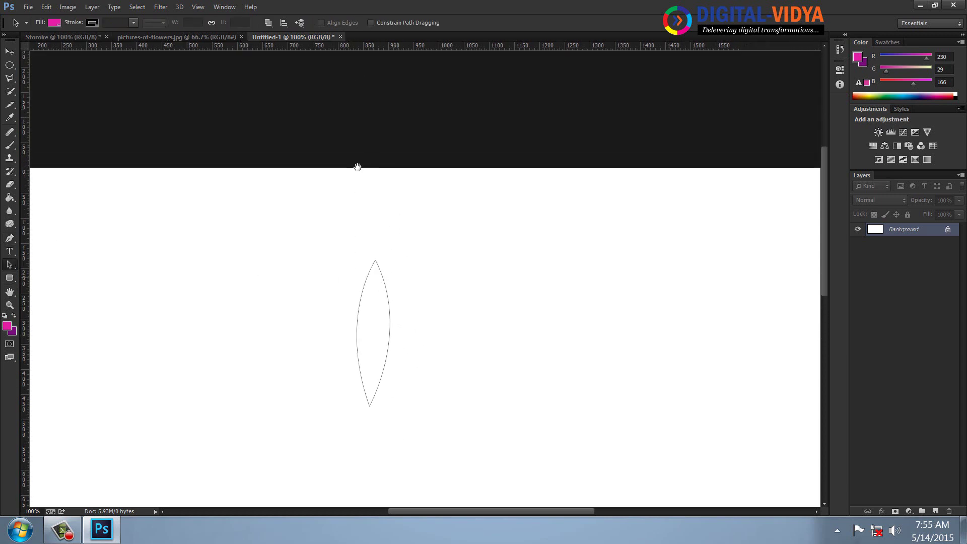
scroll(418, 210, "right", 2)
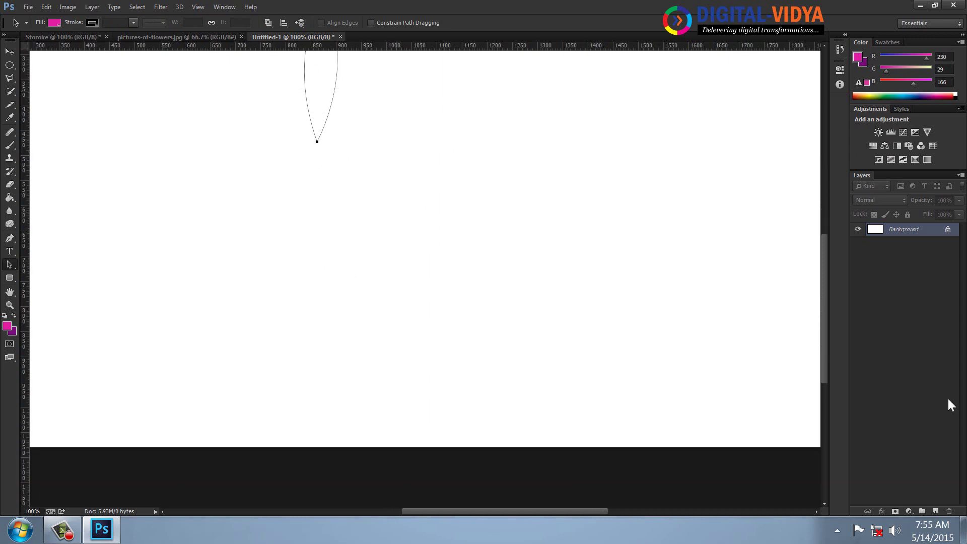
Step: Add a new Layer 1, trial-stroke the leaf path with the butterfly brush, then undo it
left_click(936, 511)
right_click(310, 75)
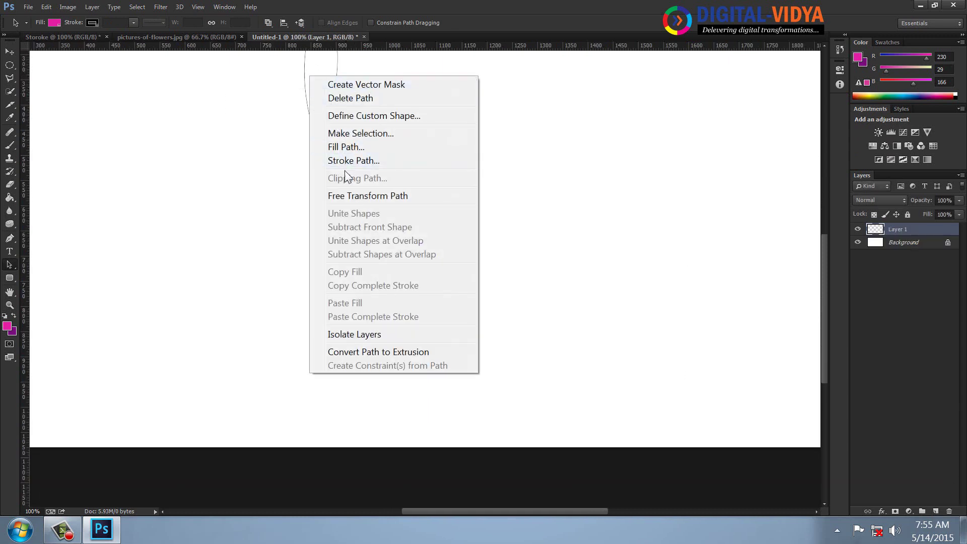
left_click(343, 161)
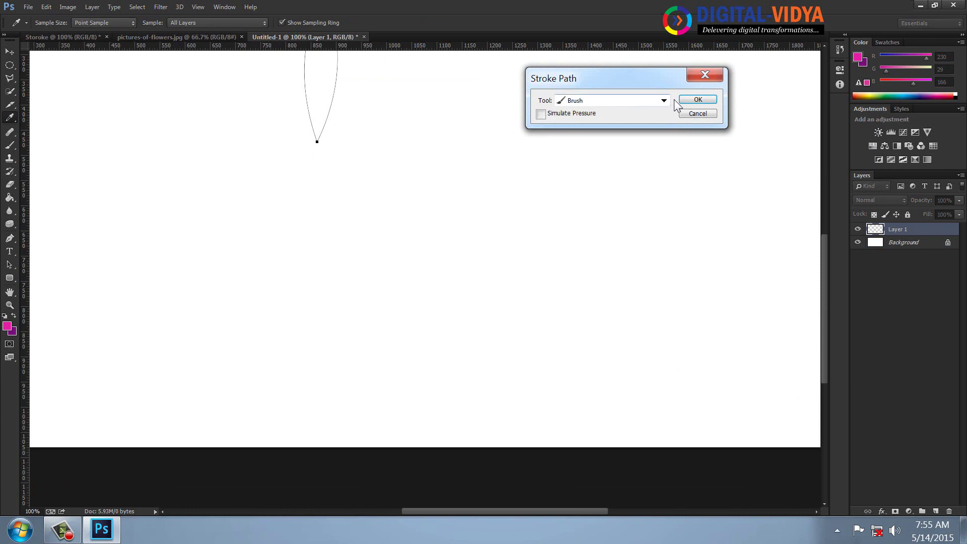
left_click(698, 100)
key("ctrl+z")
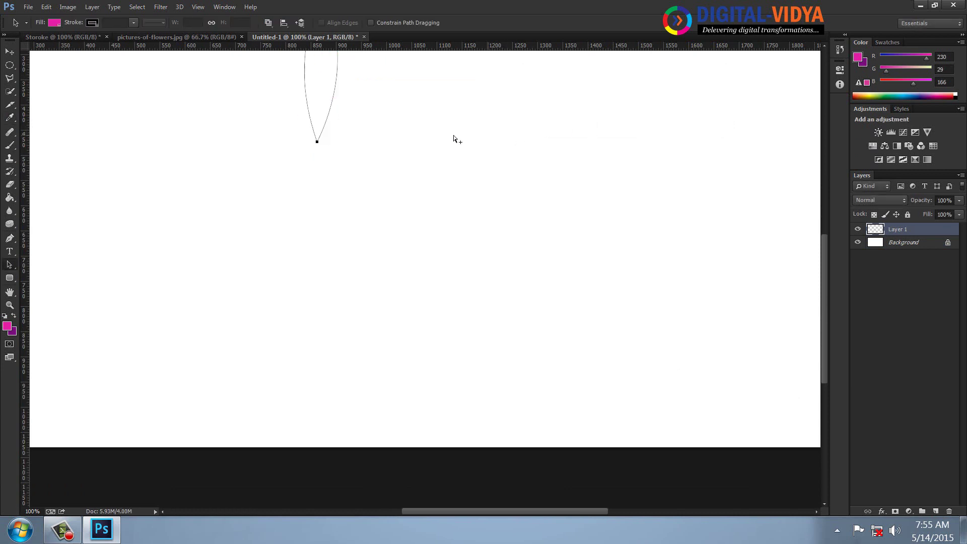
Step: Reduce the butterfly brush size to 8 px
left_click(10, 144)
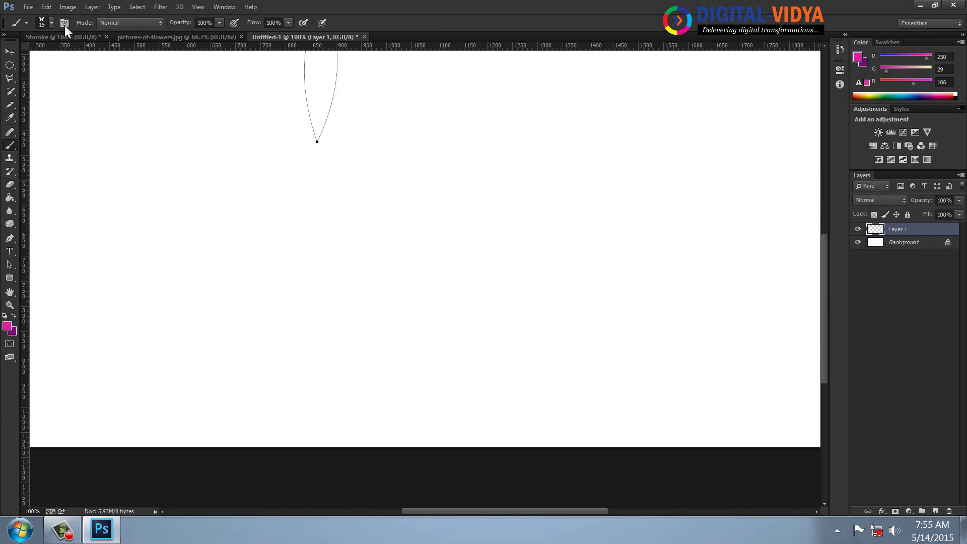
left_click(52, 22)
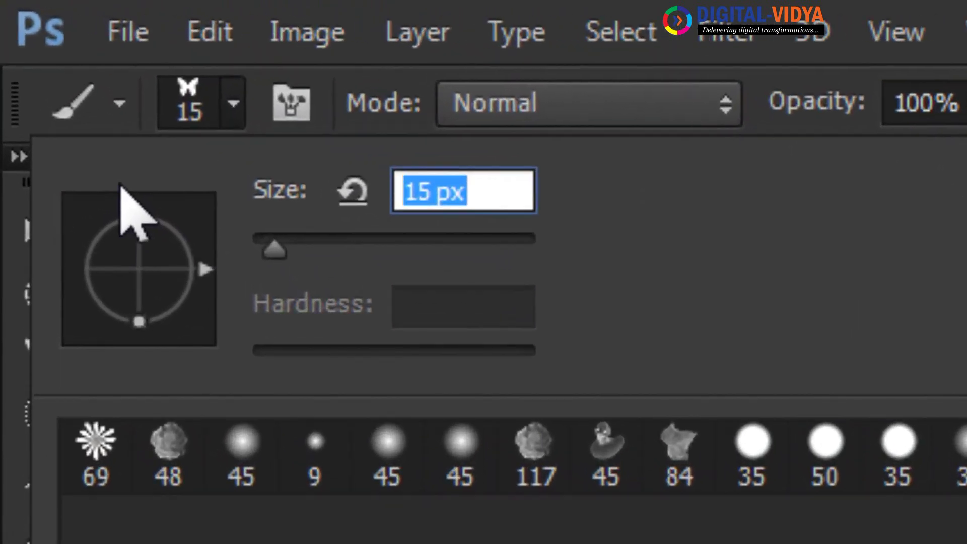
type("8")
key("Return")
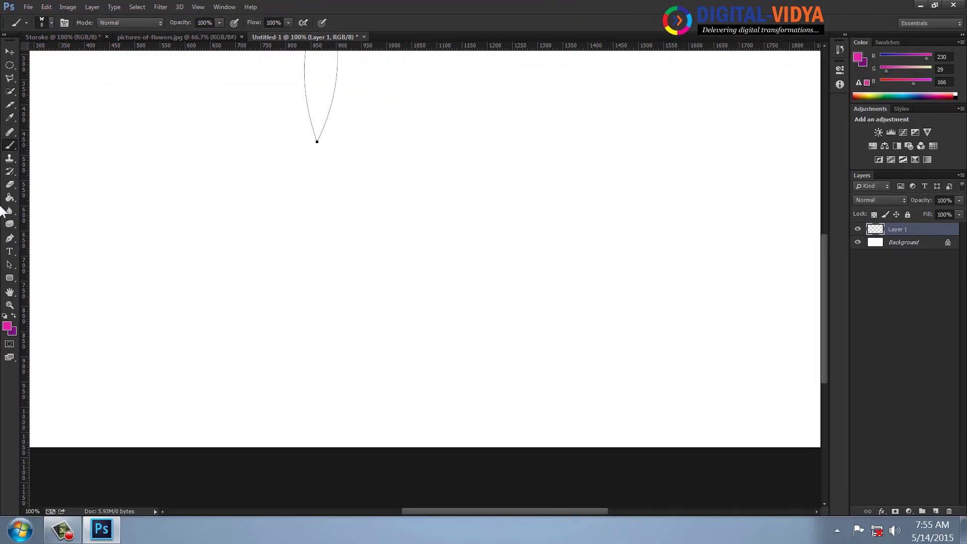
Step: Stroke the leaf path again with the 8 px brush and Simulate Pressure enabled
left_click(10, 265)
right_click(308, 86)
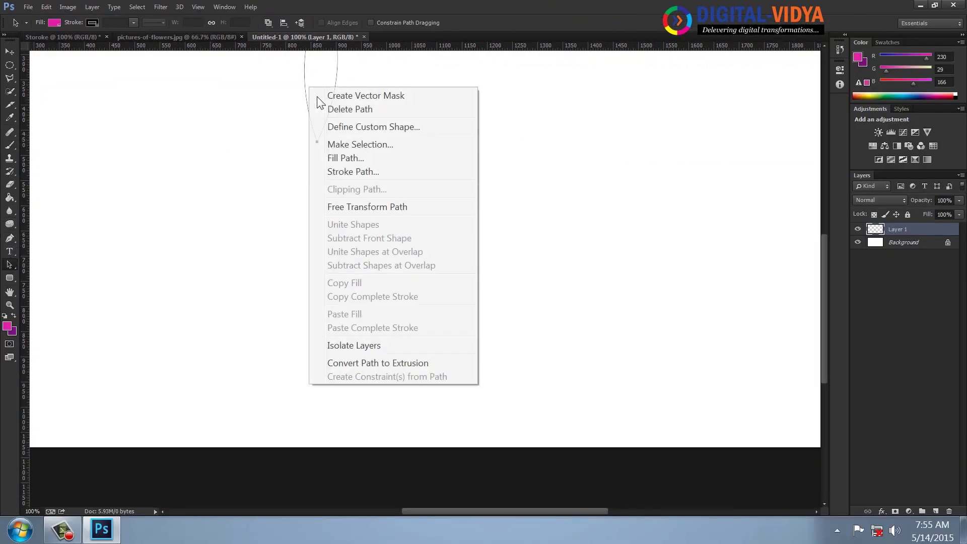
left_click(351, 171)
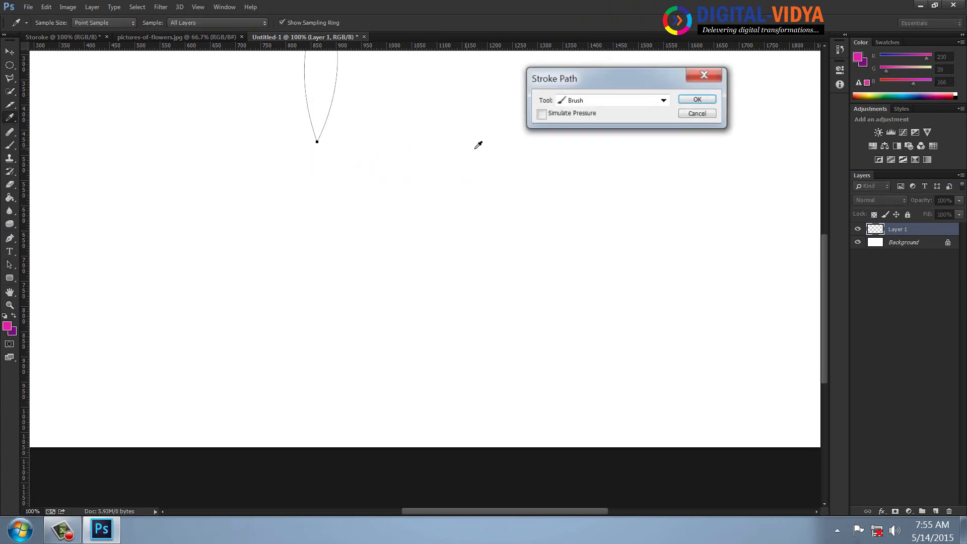
left_click(566, 113)
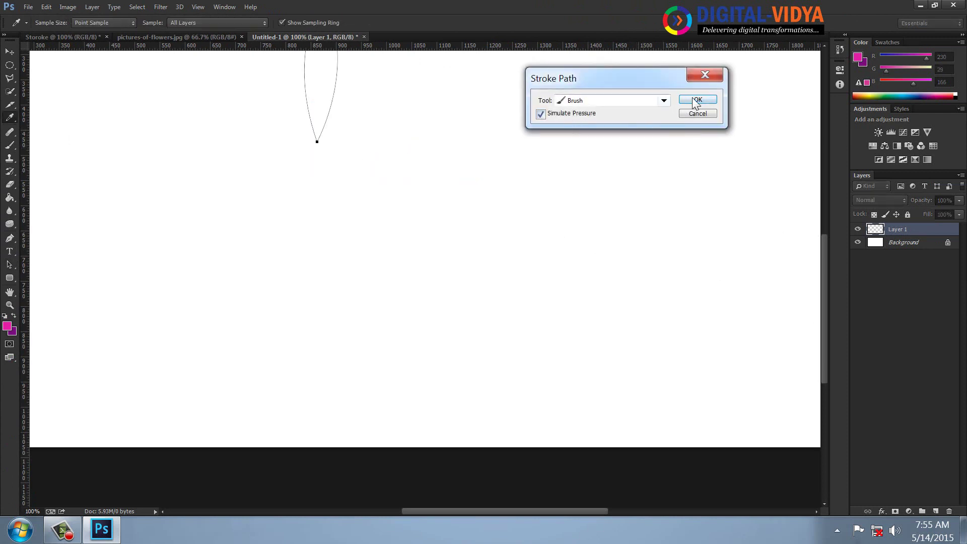
left_click(698, 99)
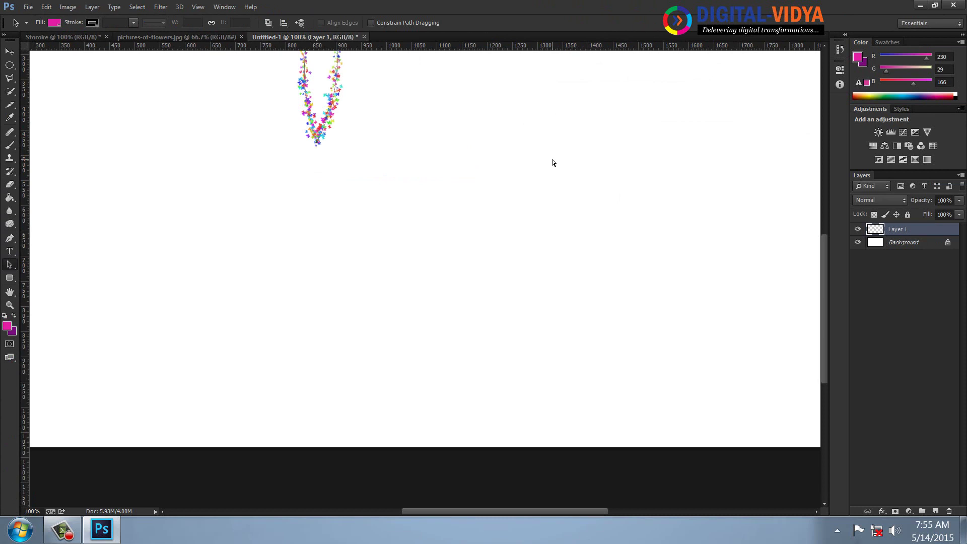
left_click_drag(419, 150, 474, 255)
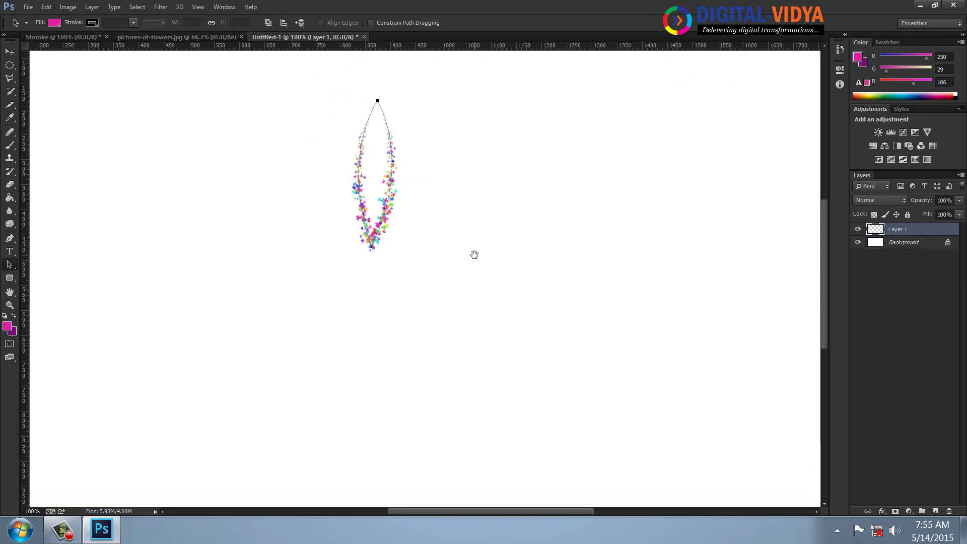
Step: Select Layer 1, hide the path outline, and shift the butterfly leaf slightly right
left_click(9, 51)
left_click(201, 143)
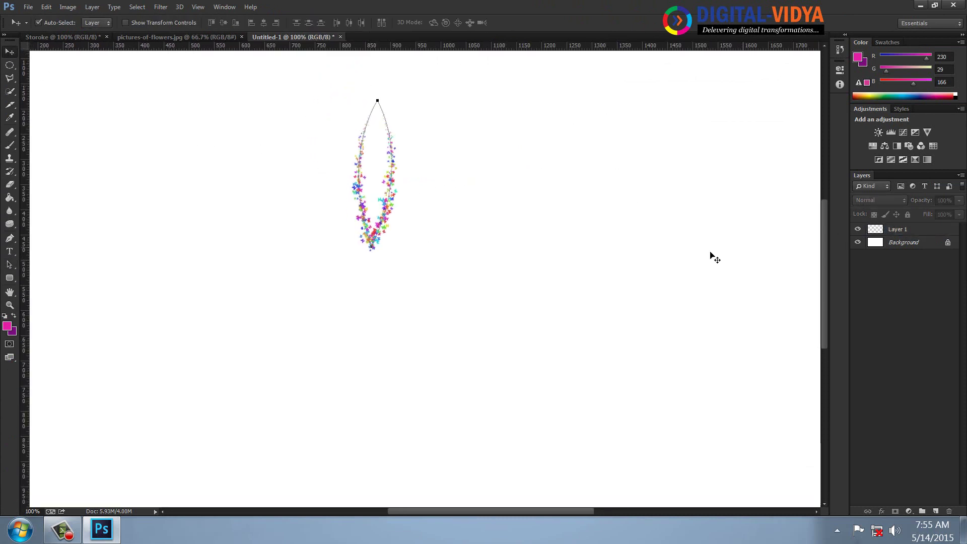
left_click(894, 229)
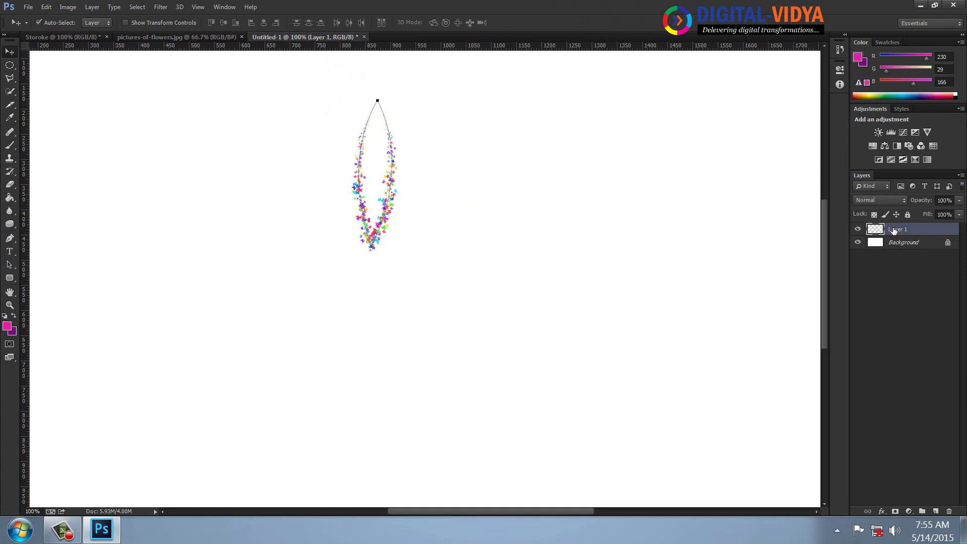
key("ctrl+h")
left_click_drag(375, 244, 418, 248)
key("ctrl+t")
key("Return")
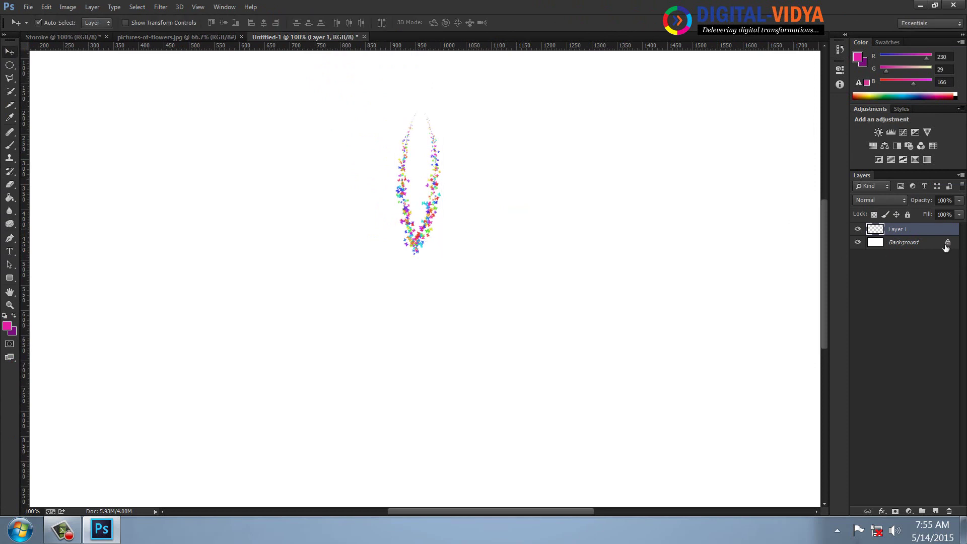
Step: Duplicate Layer 1 and rotate the copy about 11° around a point below the leaf
left_click_drag(929, 234, 936, 511)
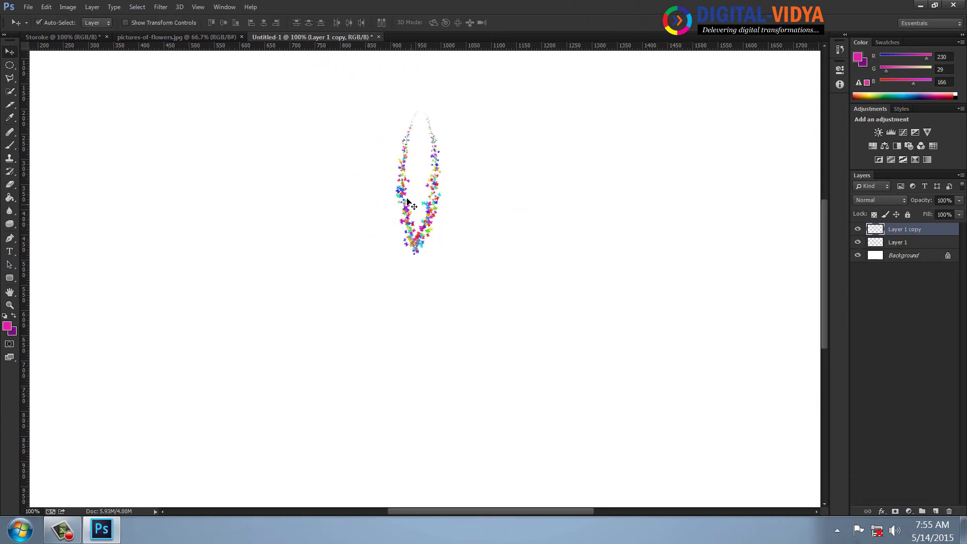
key("ctrl+t")
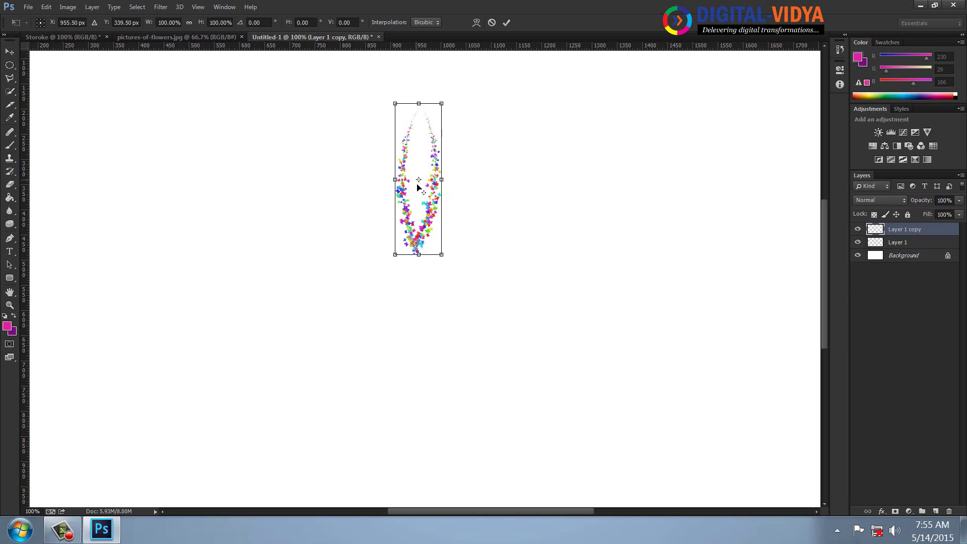
left_click_drag(419, 180, 419, 298)
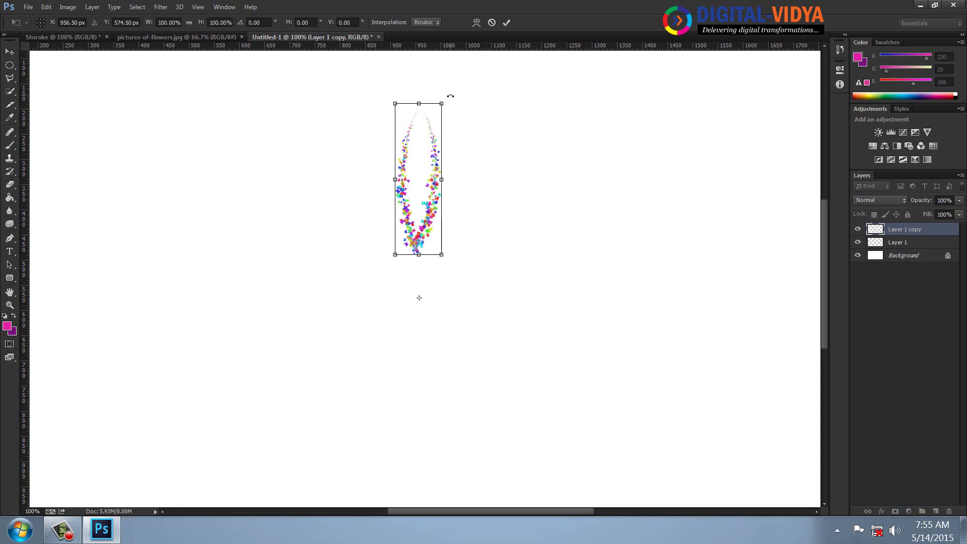
left_click_drag(450, 96, 484, 117)
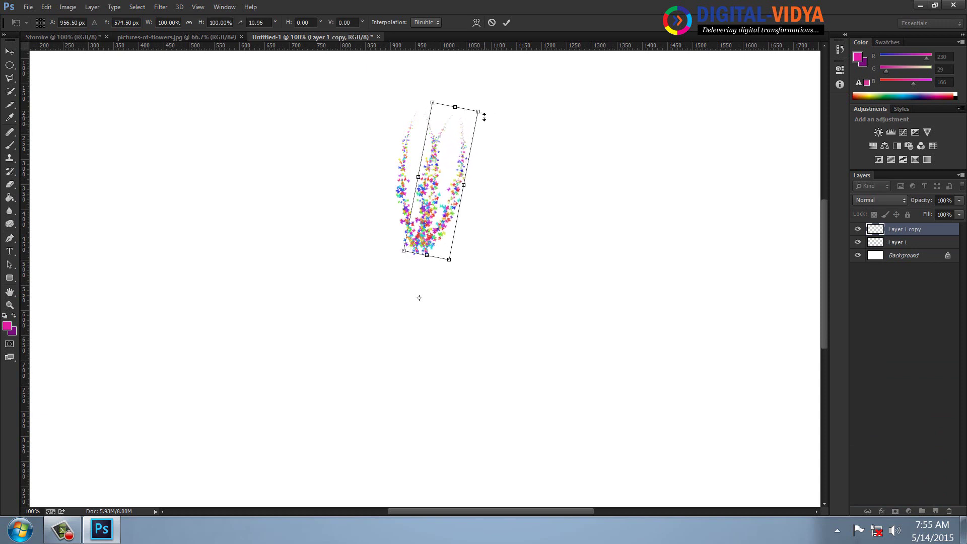
key("Return")
Step: Repeat the duplicate-and-rotate with Ctrl+Alt+Shift+T until the leaves form a complete ring
key("ctrl+alt+shift+t")
key("ctrl+alt+shift+t")
key("ctrl+alt+shift+t")
key("ctrl+alt+shift+t")
key("ctrl+alt+shift+t")
key("ctrl+alt+shift+t")
key("ctrl+alt+shift+t")
key("ctrl+alt+shift+t")
key("ctrl+alt+shift+t")
key("ctrl+alt+shift+t")
key("ctrl+alt+shift+t")
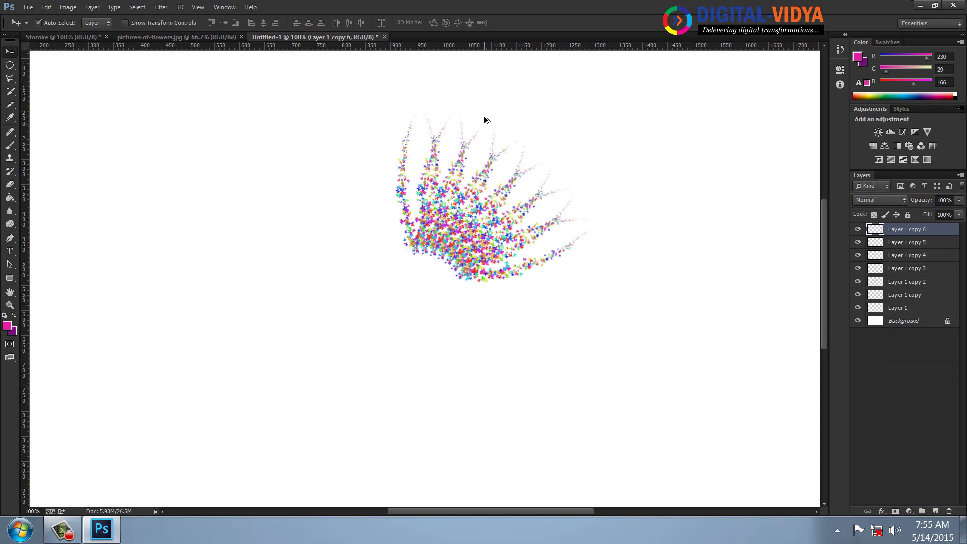
key("ctrl+alt+shift+t")
key("ctrl+alt+shift+t")
key("ctrl+alt+shift+t")
key("ctrl+alt+shift+t")
key("ctrl+alt+shift+t")
key("ctrl+alt+shift+t")
key("ctrl+alt+shift+t")
key("ctrl+alt+shift+t")
key("ctrl+alt+shift+t")
key("ctrl+alt+shift+t")
key("ctrl+alt+shift+t")
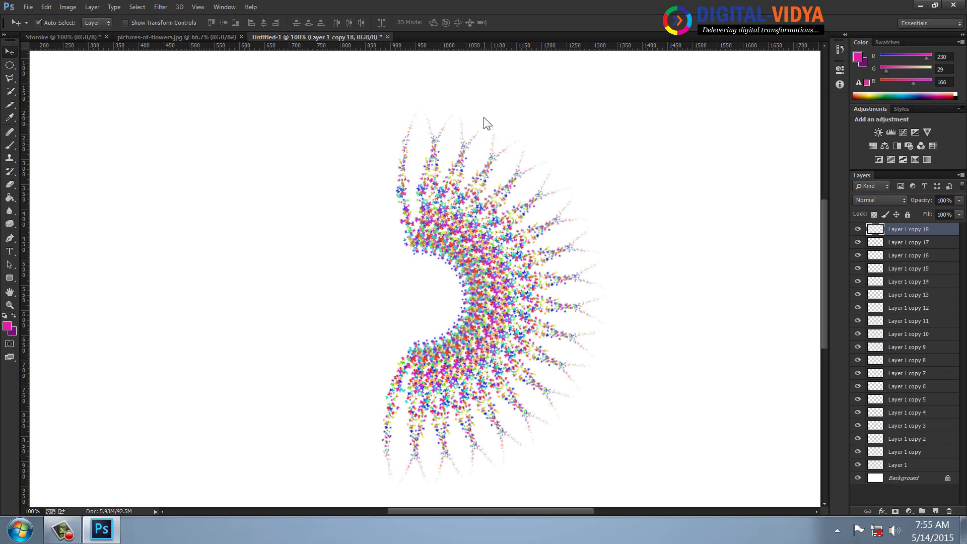
key("ctrl+alt+shift+t")
key("ctrl+alt+shift+t")
key("ctrl+alt+shift+t")
key("ctrl+alt+shift+t")
key("ctrl+alt+shift+t")
key("ctrl+alt+shift+t")
key("ctrl+alt+shift+t")
key("ctrl+alt+shift+t")
key("ctrl+alt+shift+t")
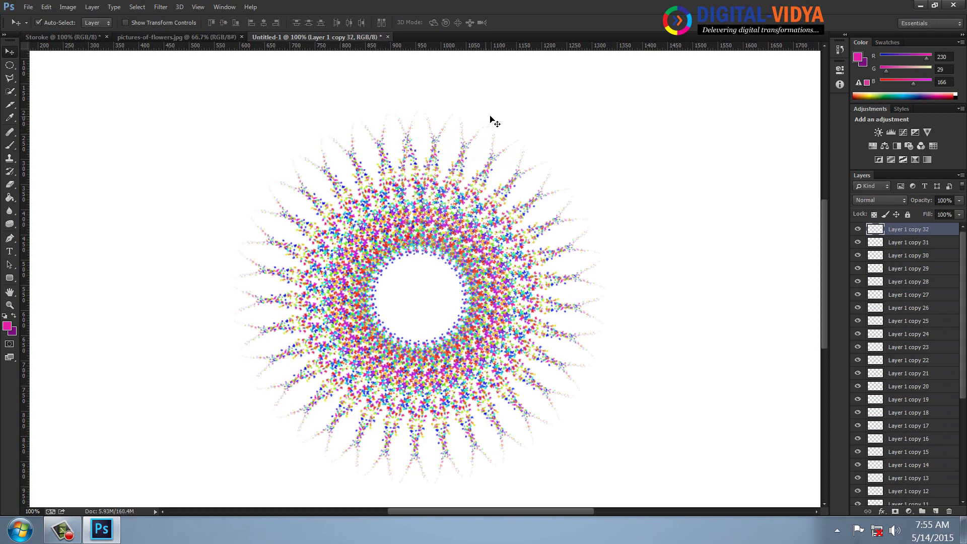
left_click_drag(963, 286, 966, 402)
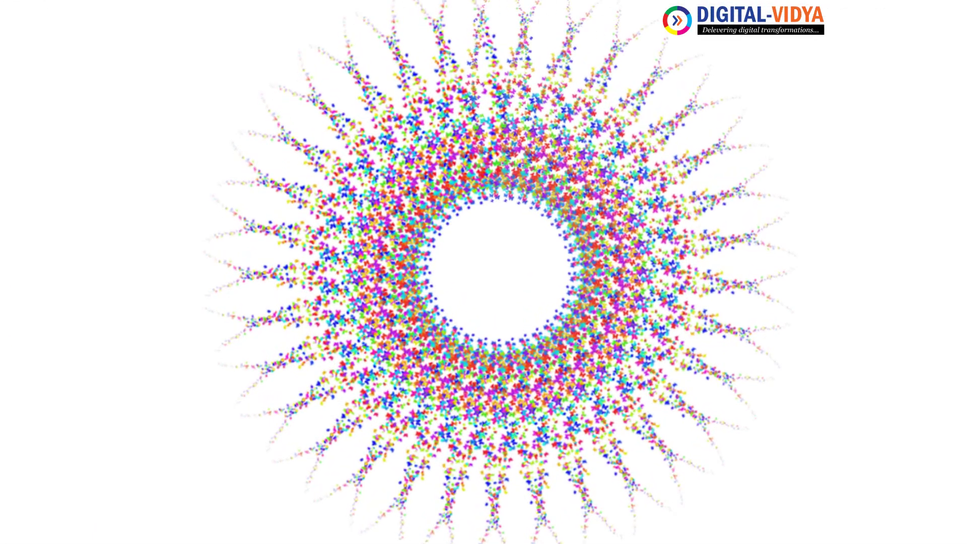
Step: Close Untitled-1 without saving, then close the Om glyph document too
key("ctrl+w")
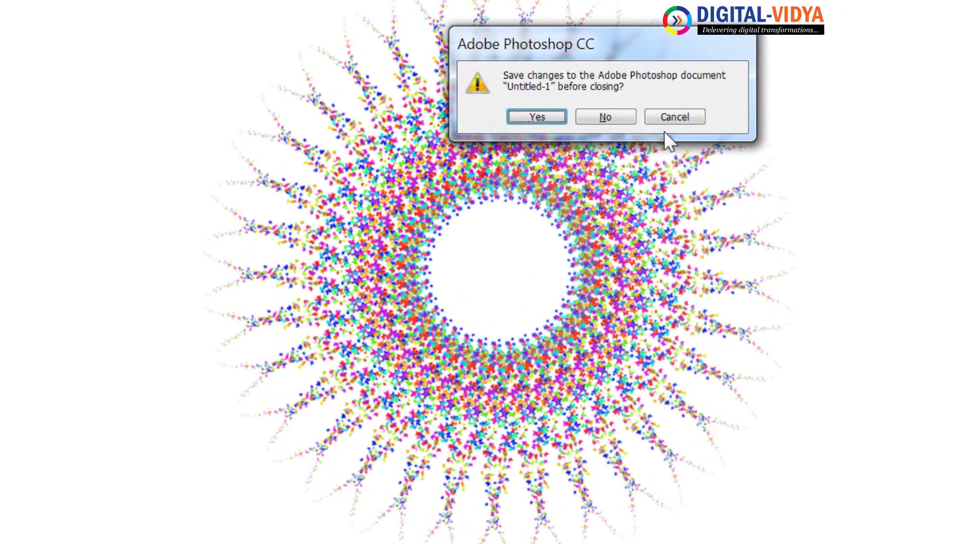
left_click(601, 117)
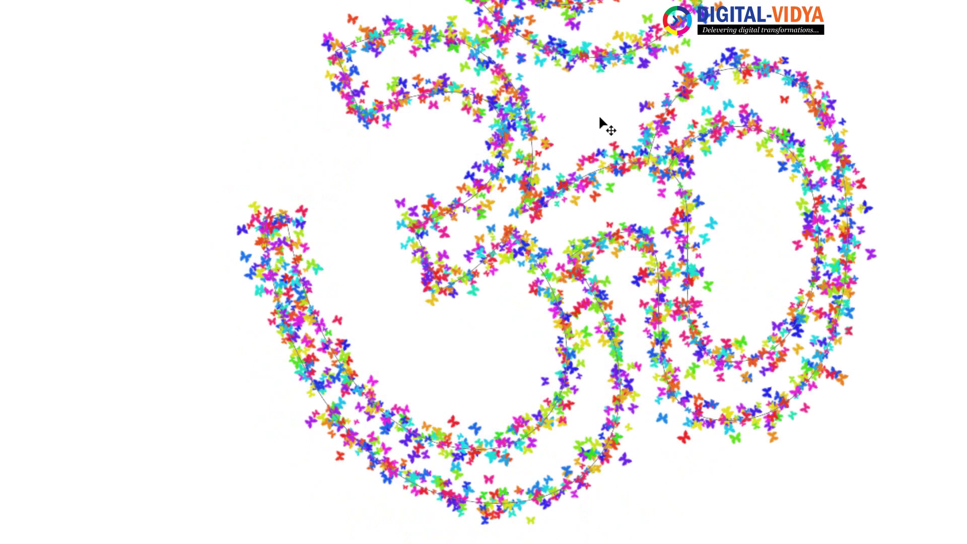
key("ctrl+w")
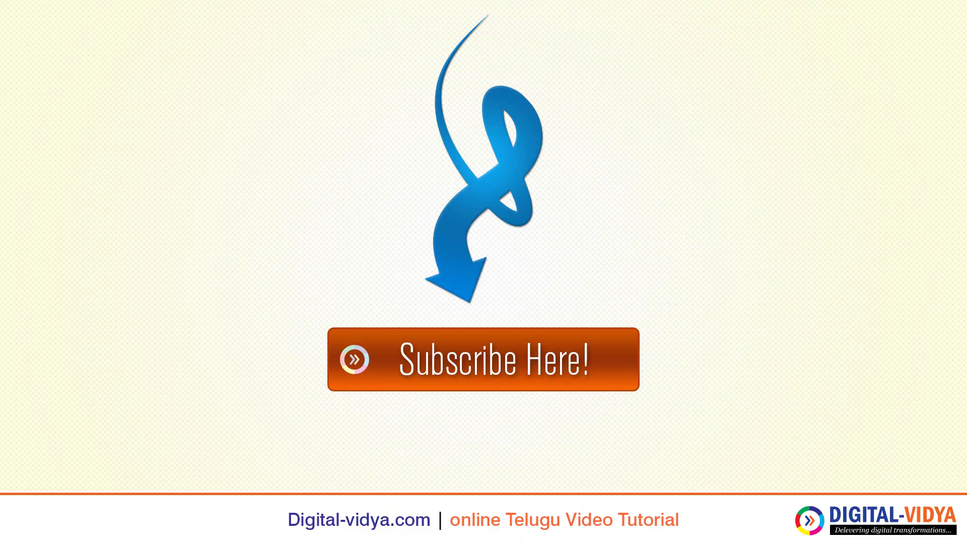